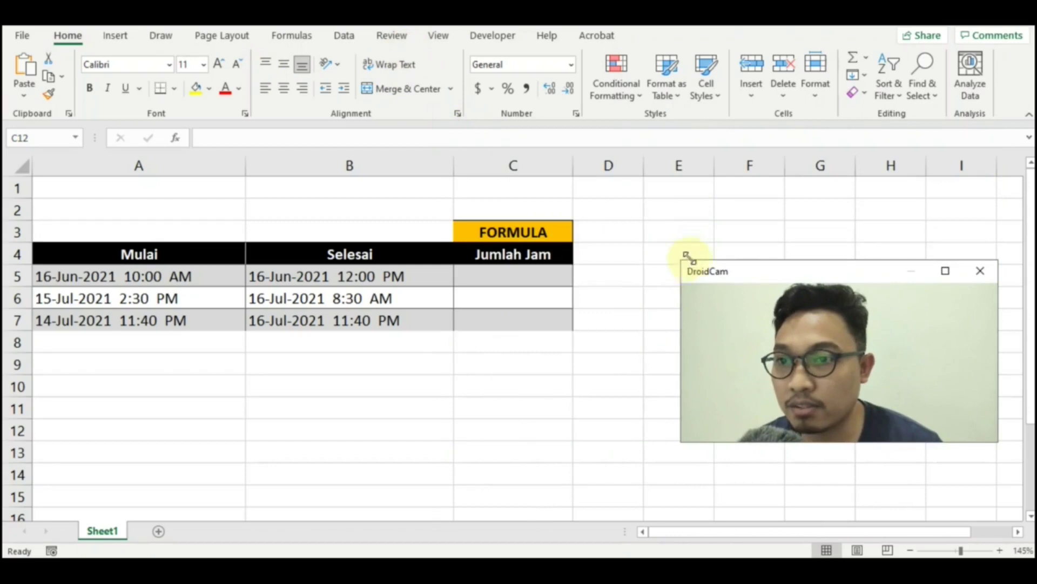
Examine the start and end date-times in the Mulai and Selesai columns for rows 5 and 6
left_click_drag(792, 283, 826, 355)
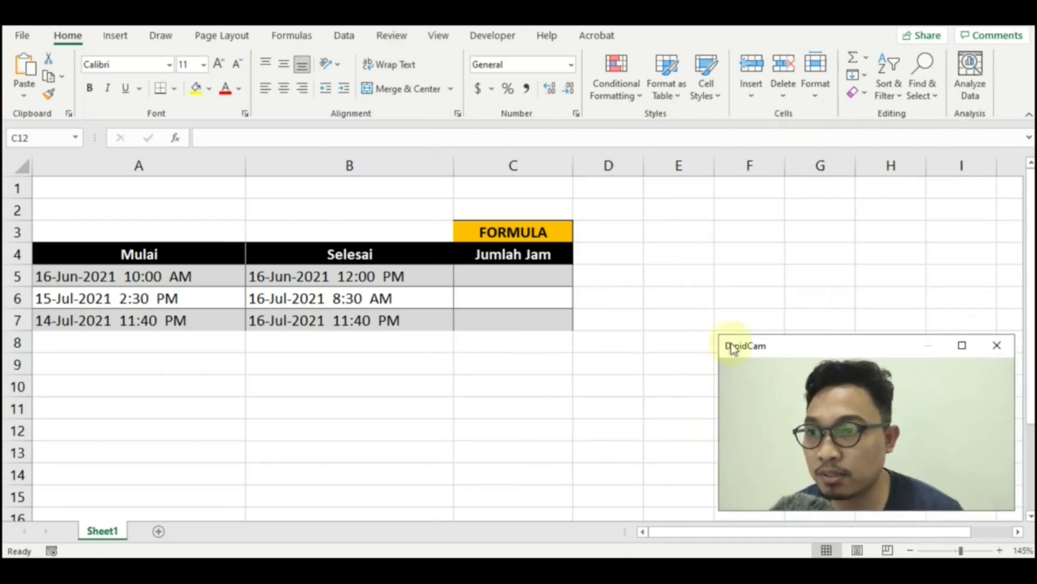
left_click(506, 280)
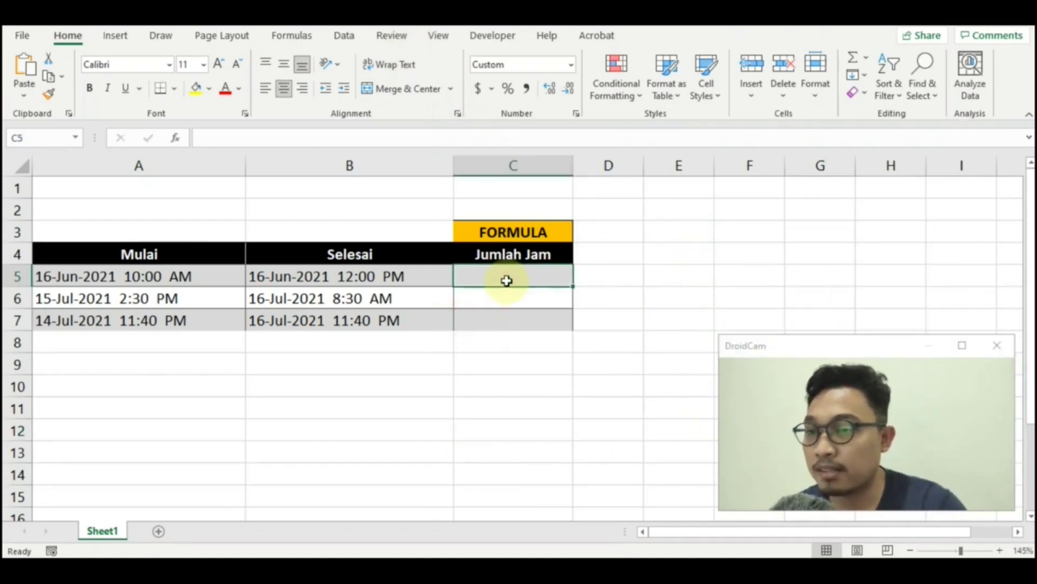
key("Left")
key("Left")
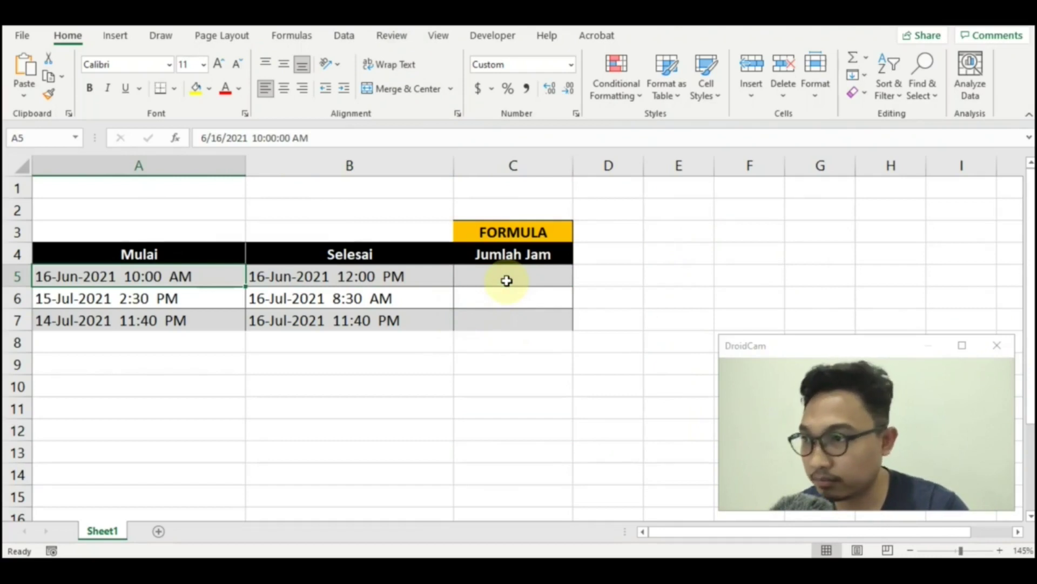
key("Right")
key("Down")
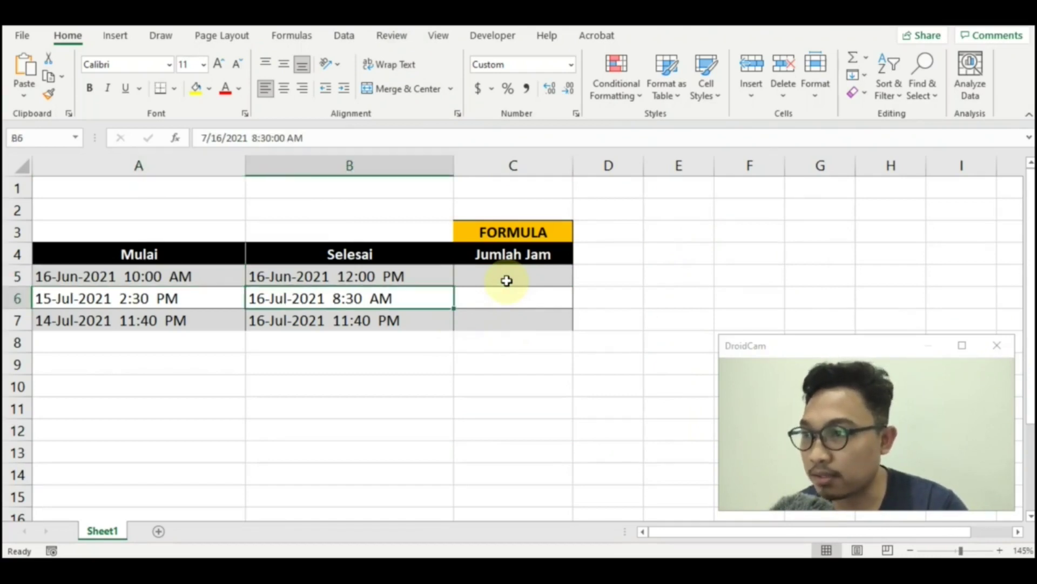
key("Left")
key("Right")
key("Up")
key("Right")
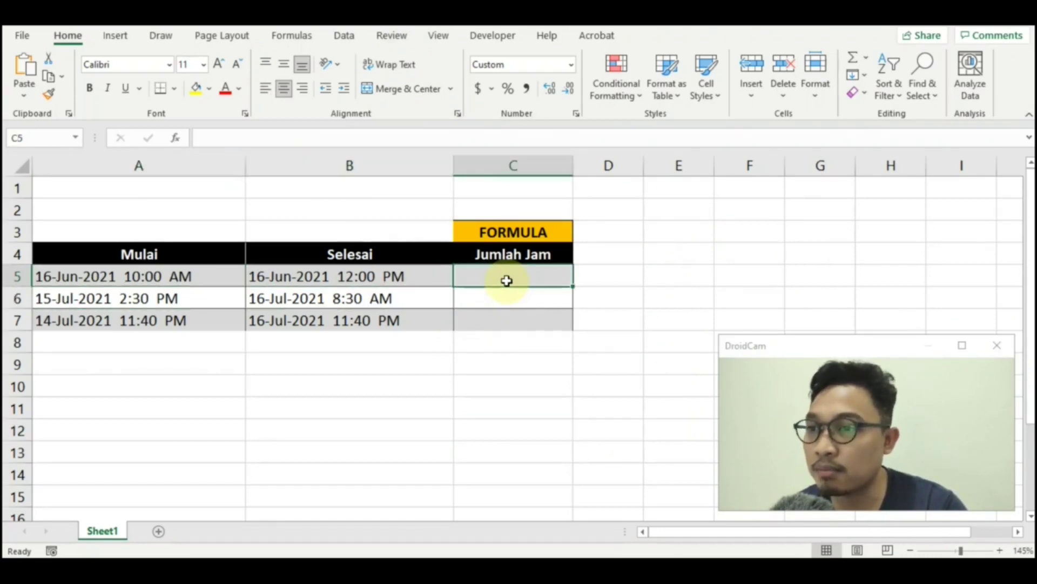
key("Left")
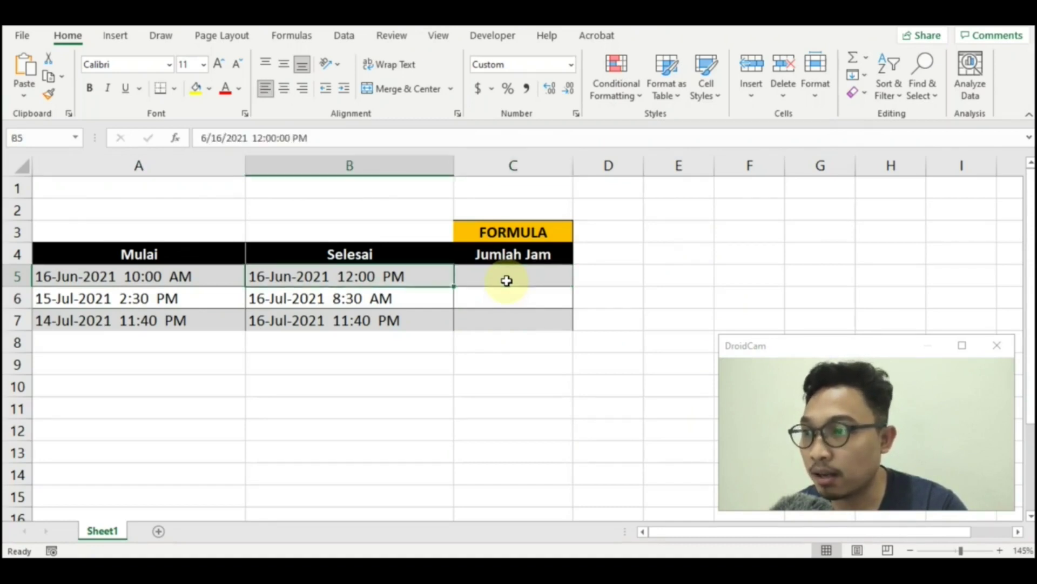
key("Left")
key("Right")
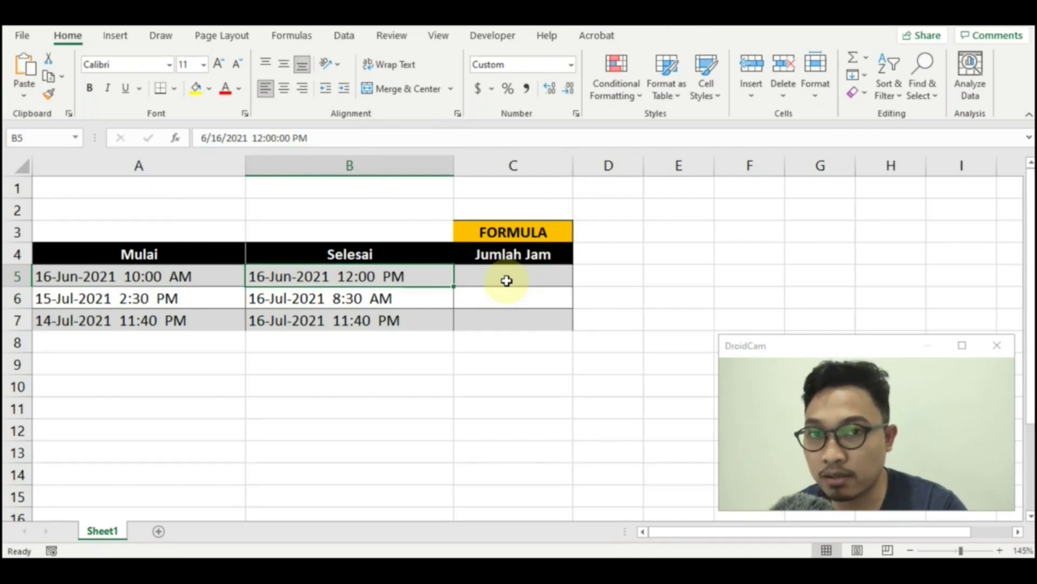
key("Down")
key("Left")
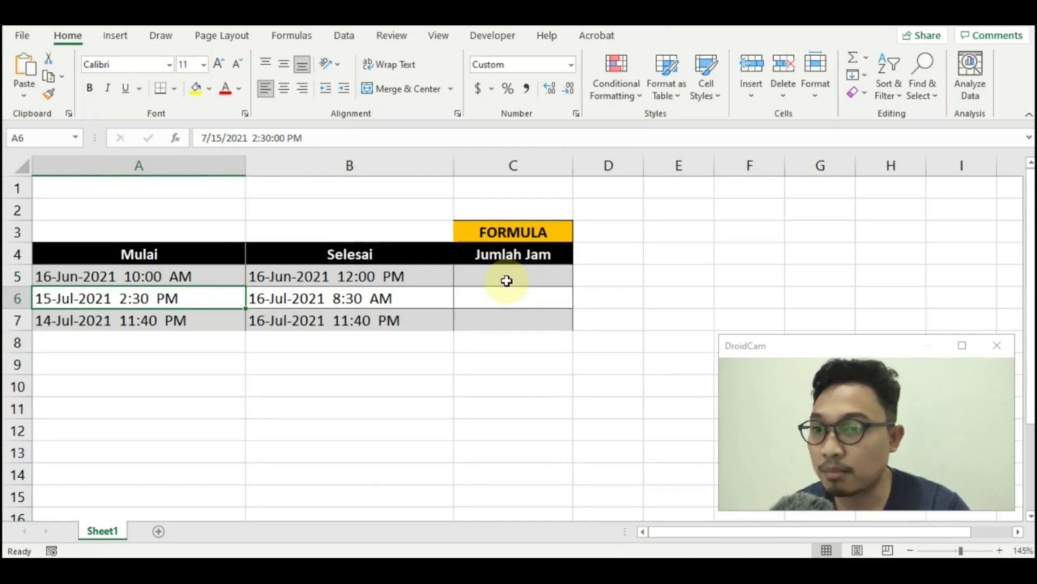
key("Right")
key("Right")
key("Right")
key("Left")
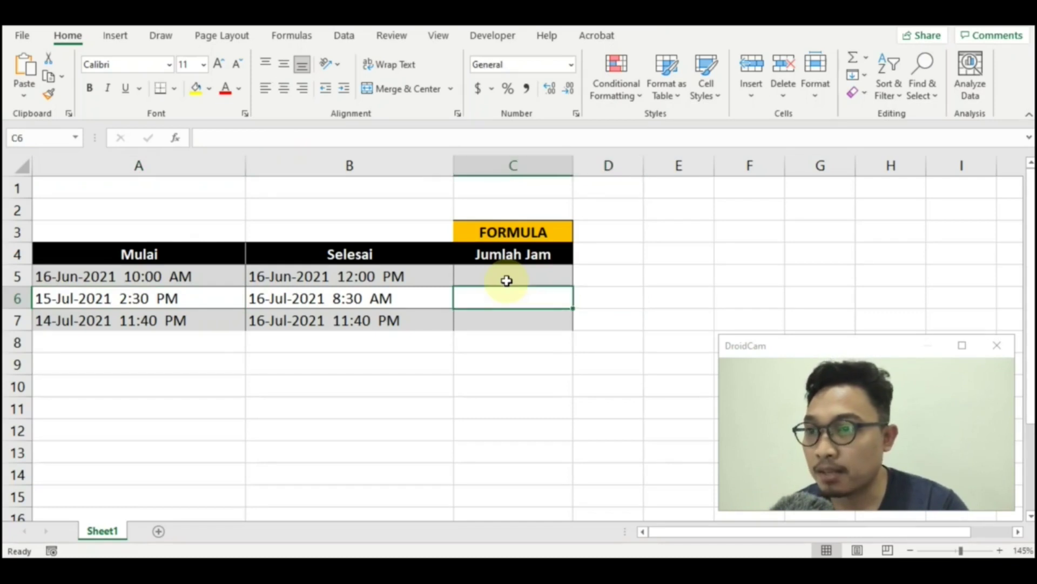
Begin the Jumlah Jam formula in C5 with the workday part =24*(Networkdays(A5,B5)-1)
key("Up")
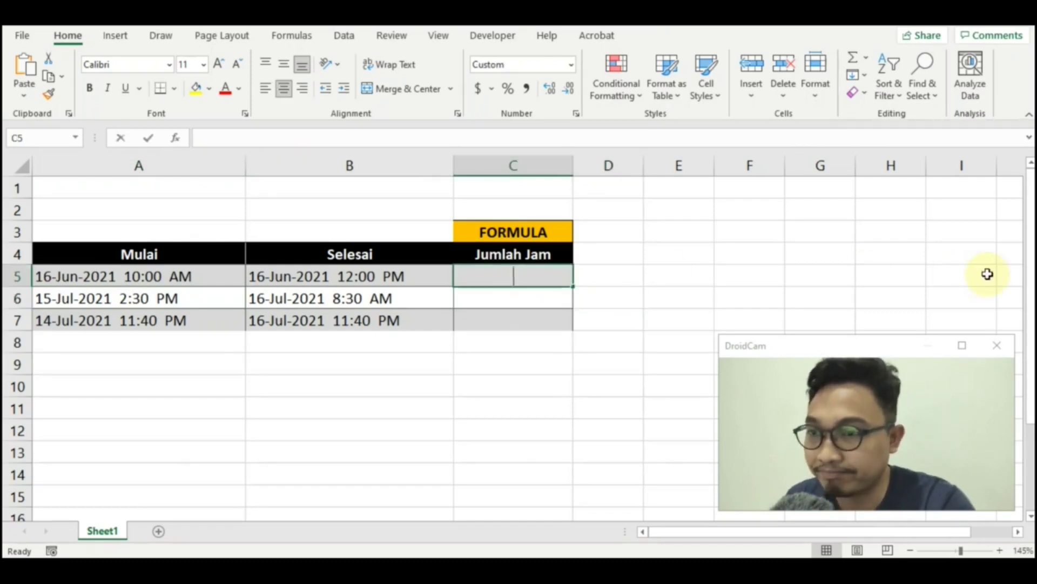
type("=24")
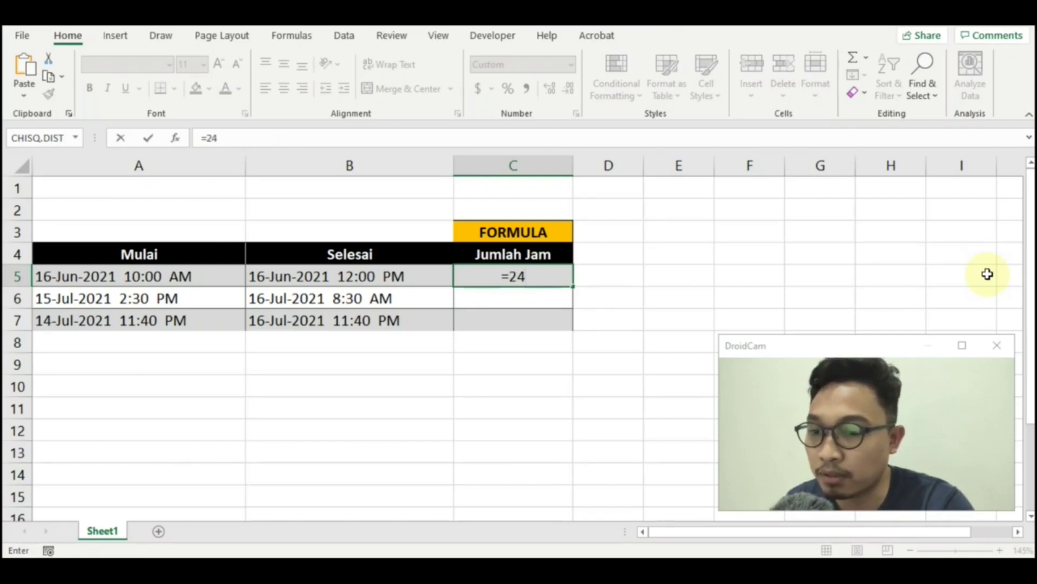
type("*")
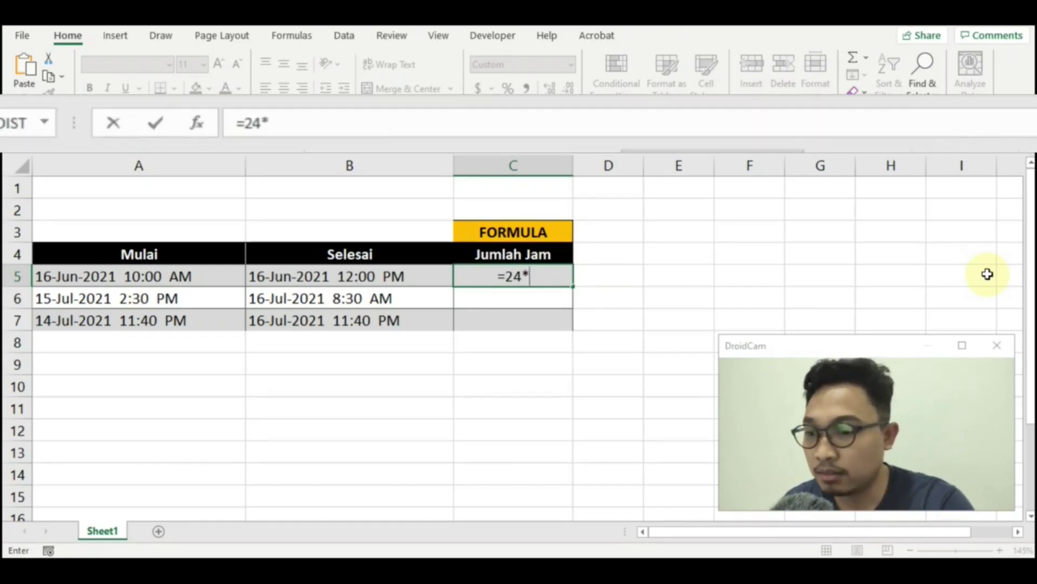
type("(")
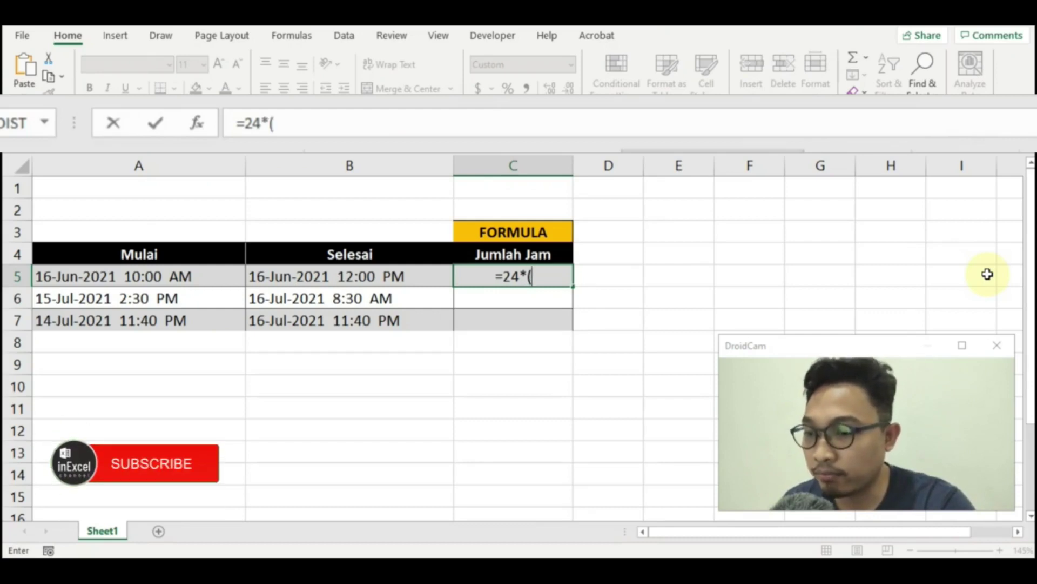
type("Network")
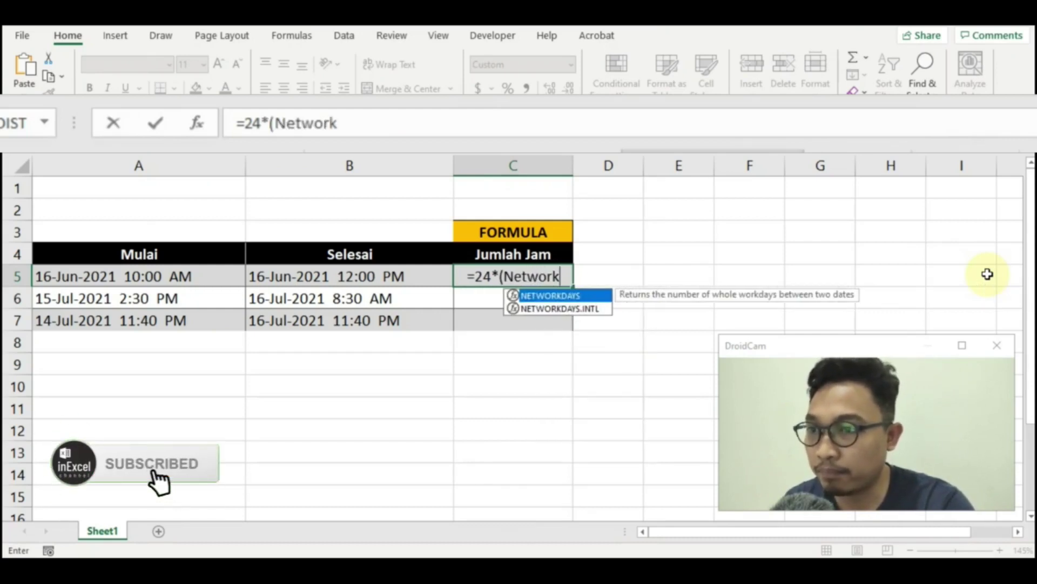
type("days(")
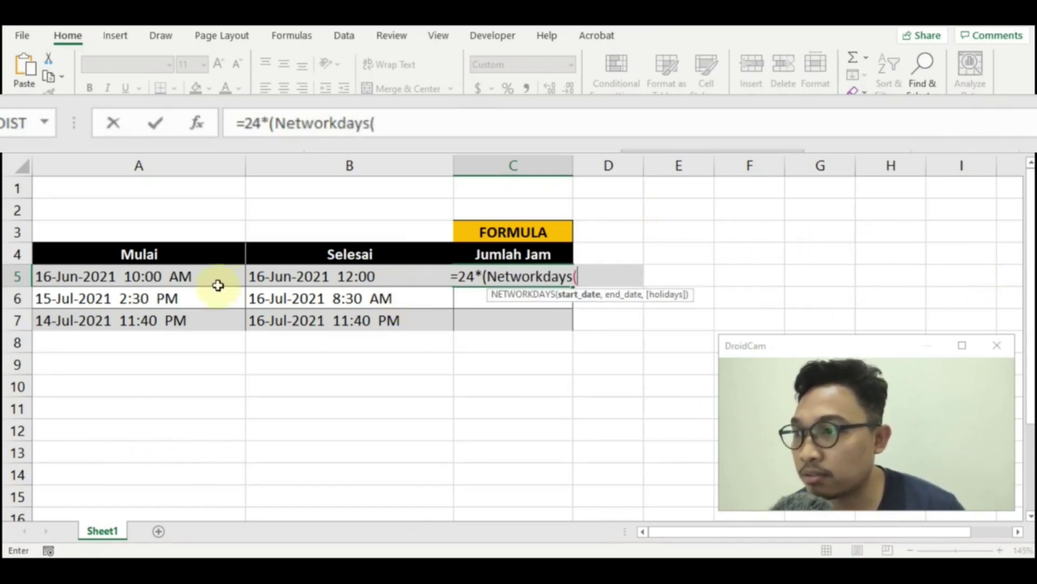
left_click(193, 276)
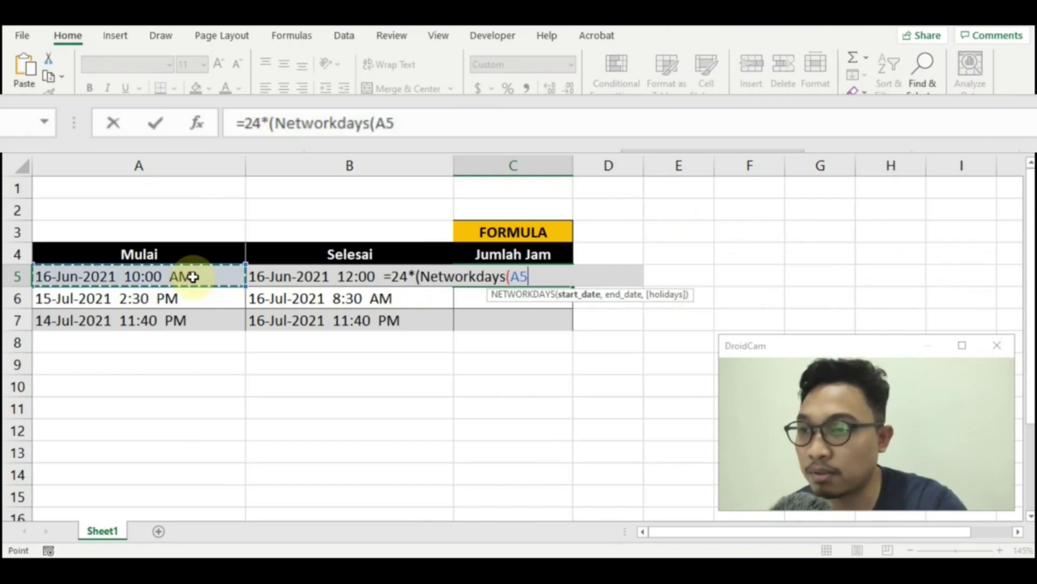
type(",")
left_click(282, 277)
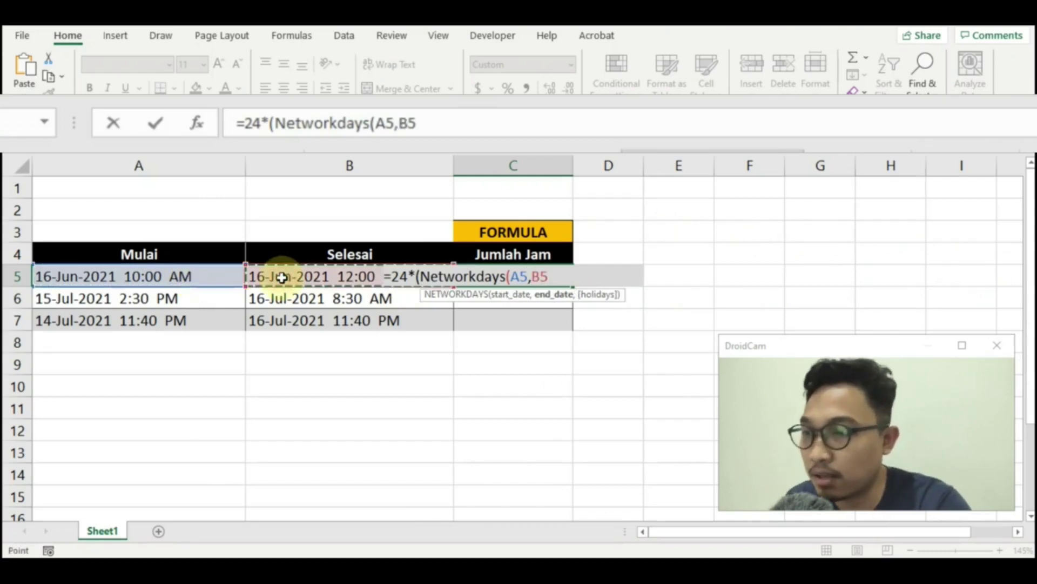
type(")")
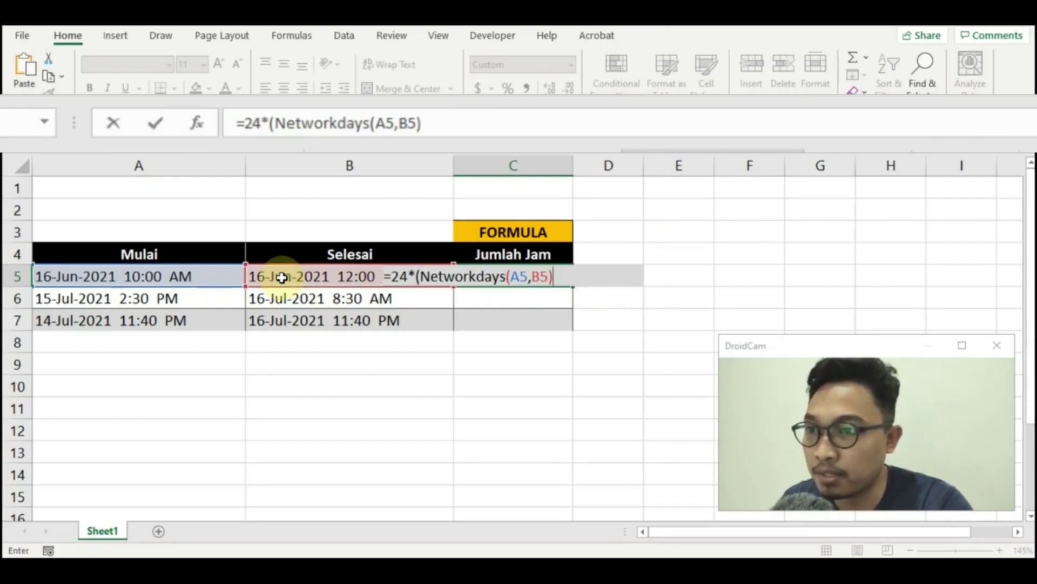
type("-1")
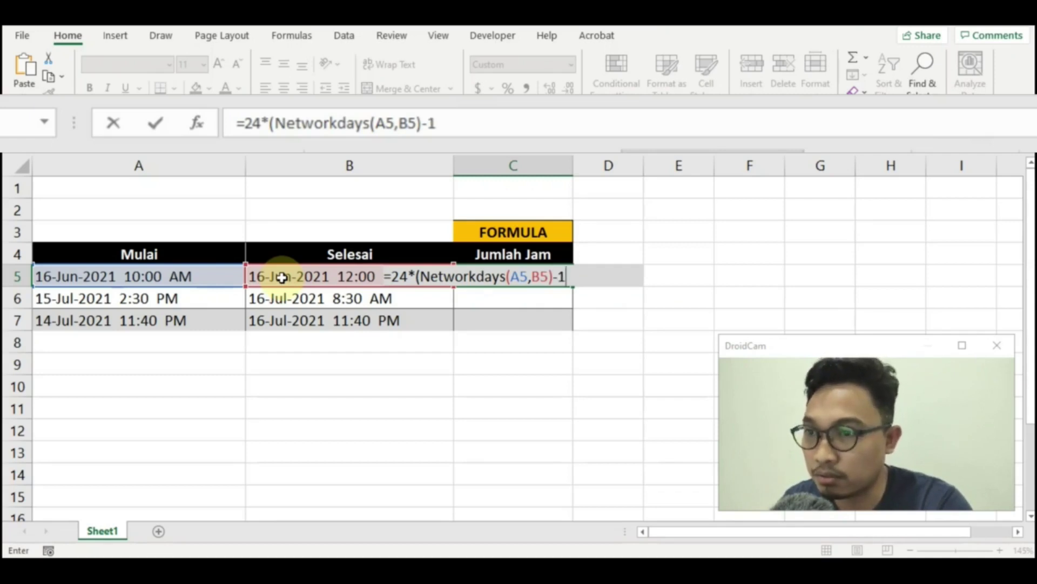
type(")")
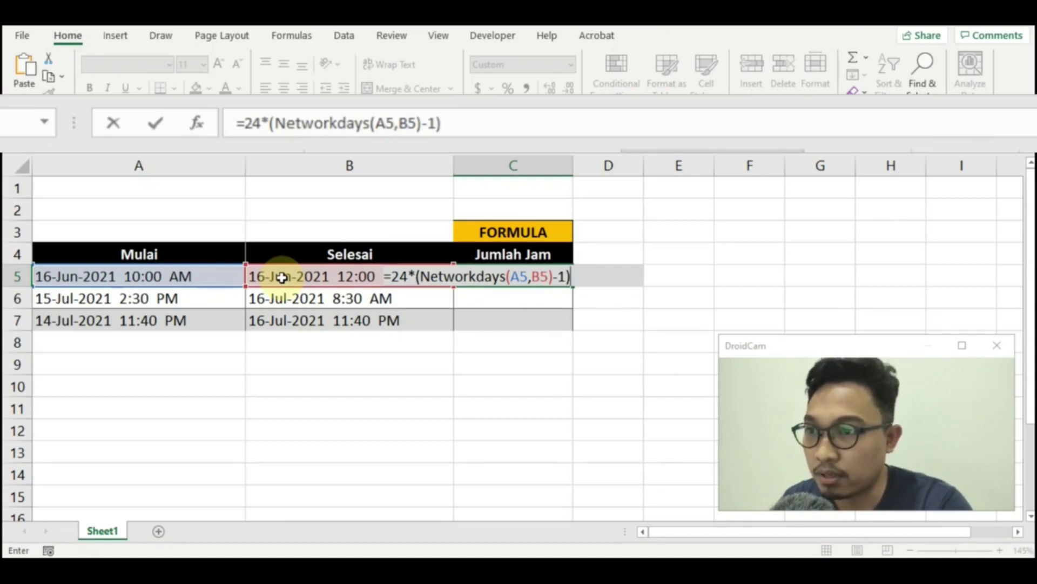
Extend the C5 formula with the start-time term -24*((mod(A5,1)
type("-")
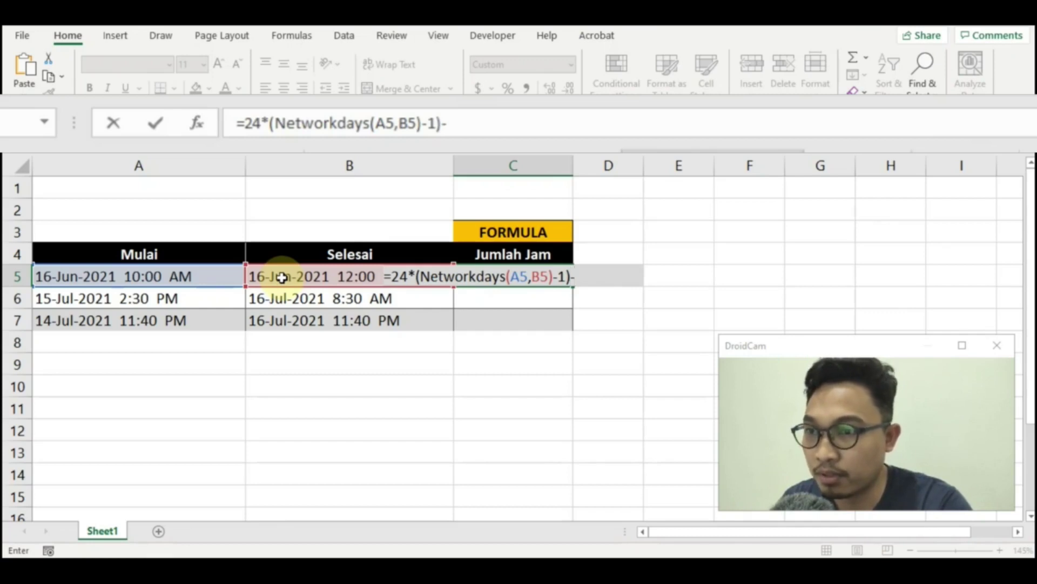
type("24*")
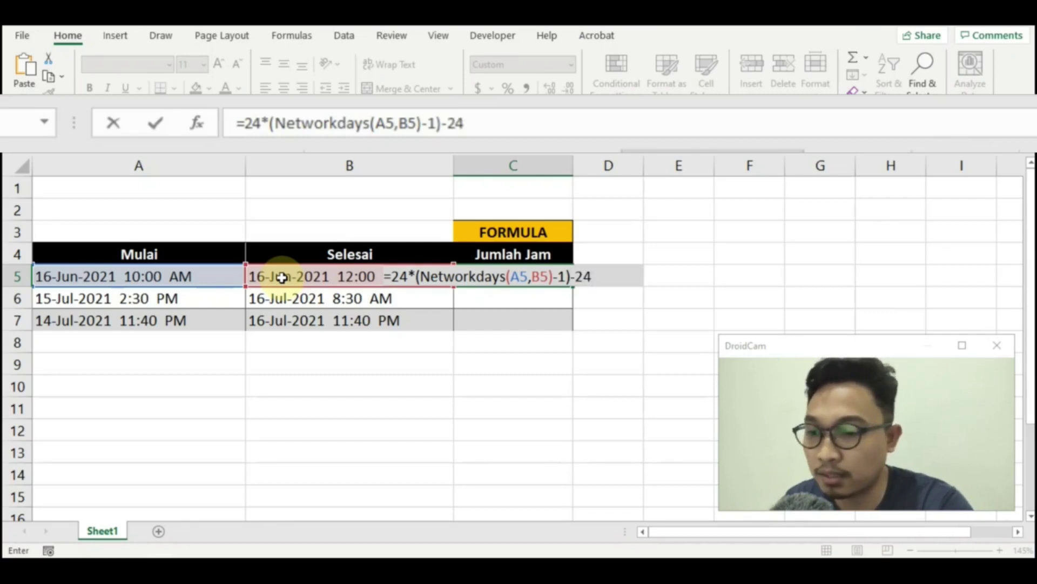
type("(")
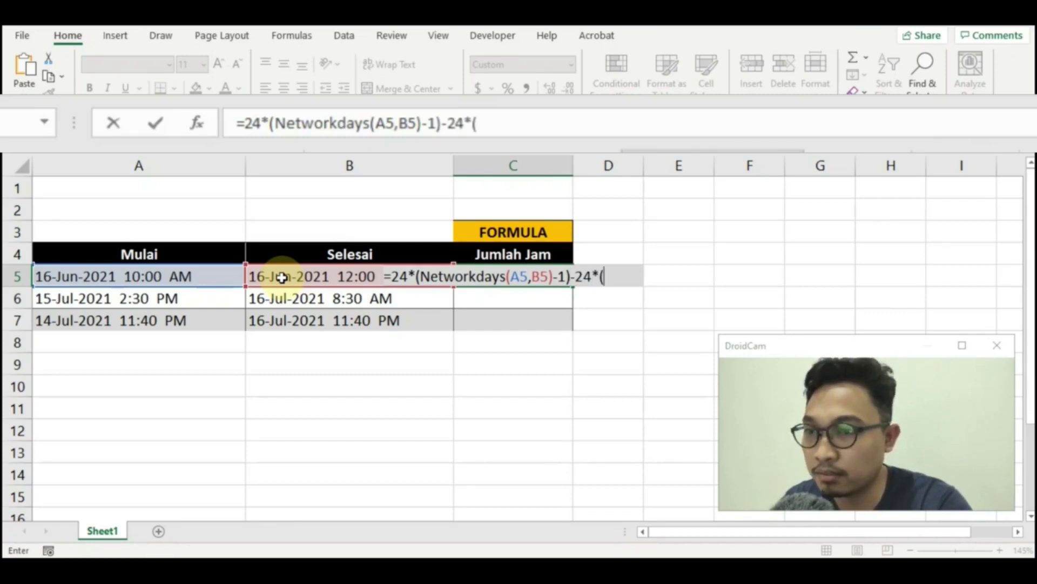
type("(mod(")
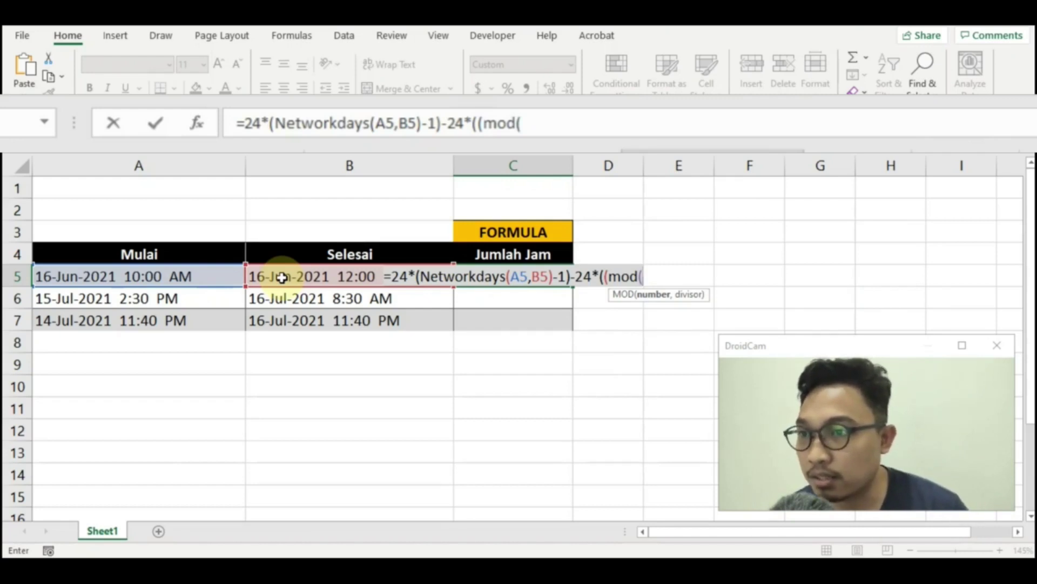
left_click(179, 277)
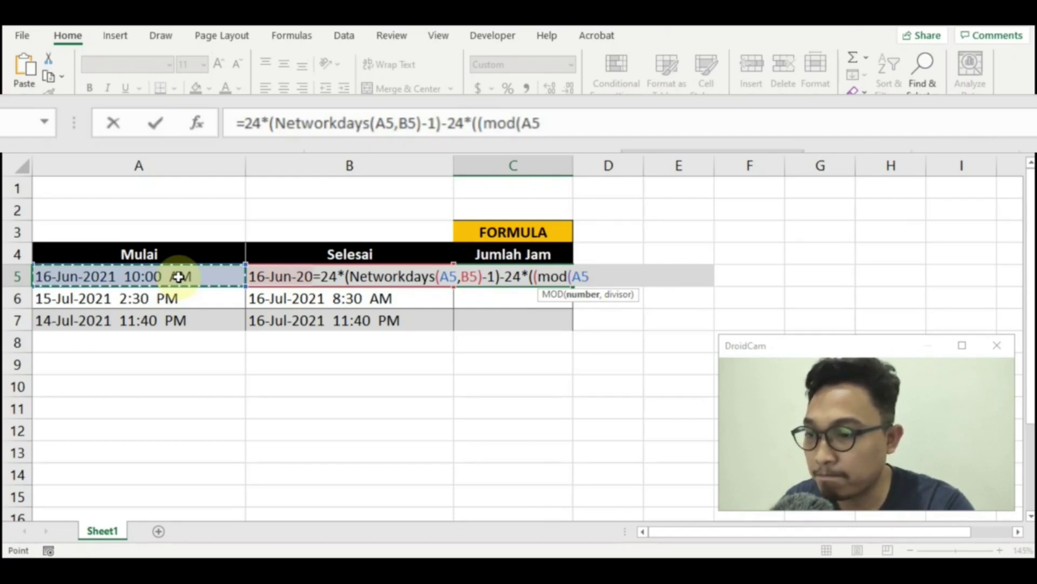
type(",1")
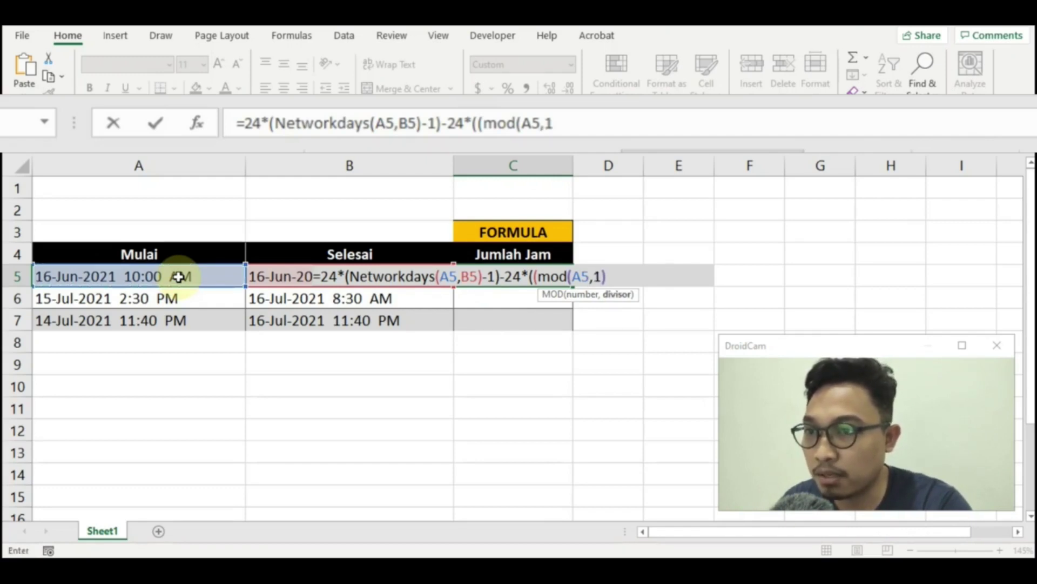
type(")")
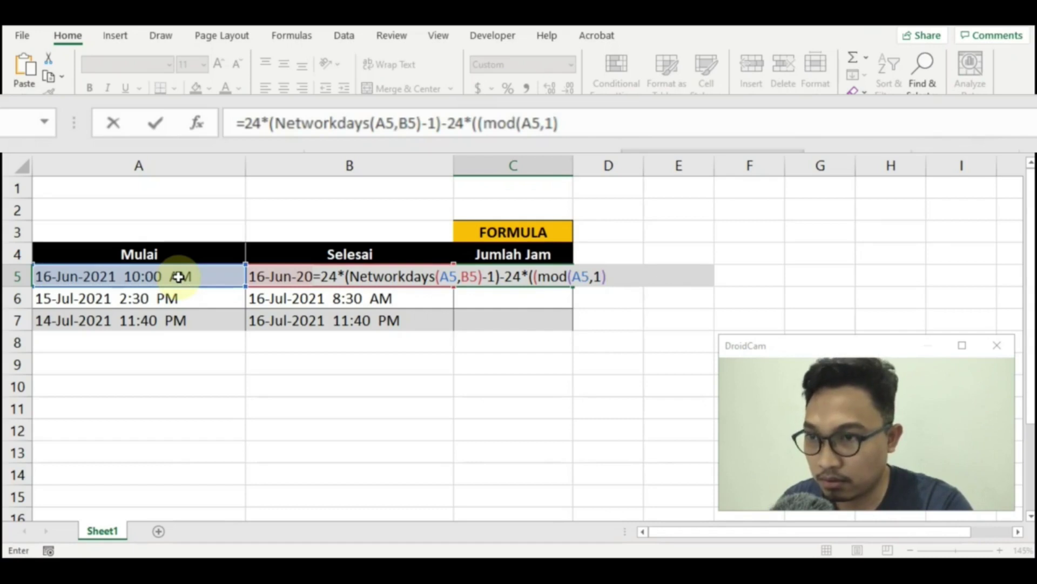
Complete the C5 formula with the end-time term -mod(B5,1))) and enter it
type("-")
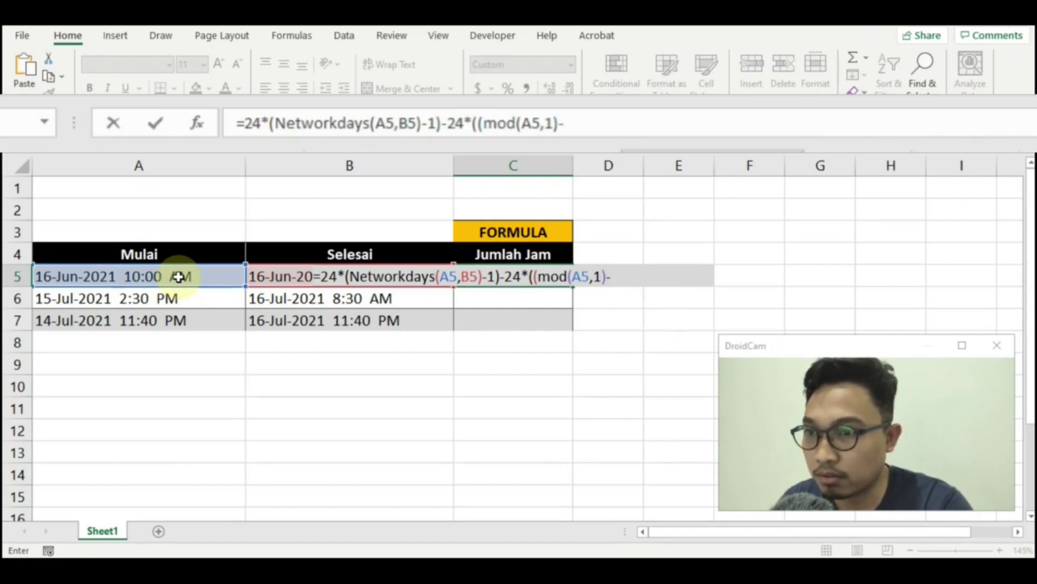
type("mod(")
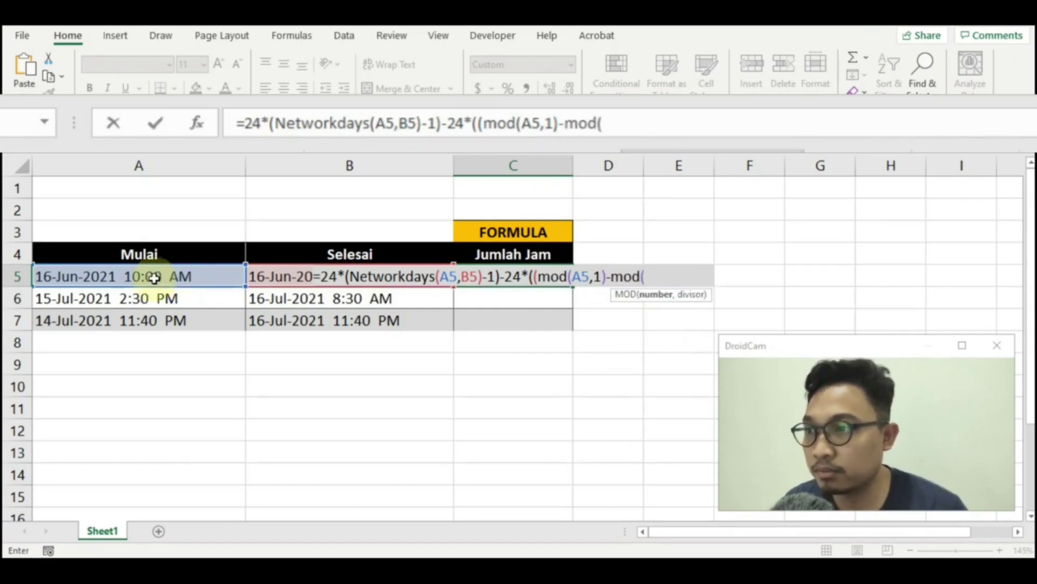
left_click(229, 294)
key("Right")
key("Up")
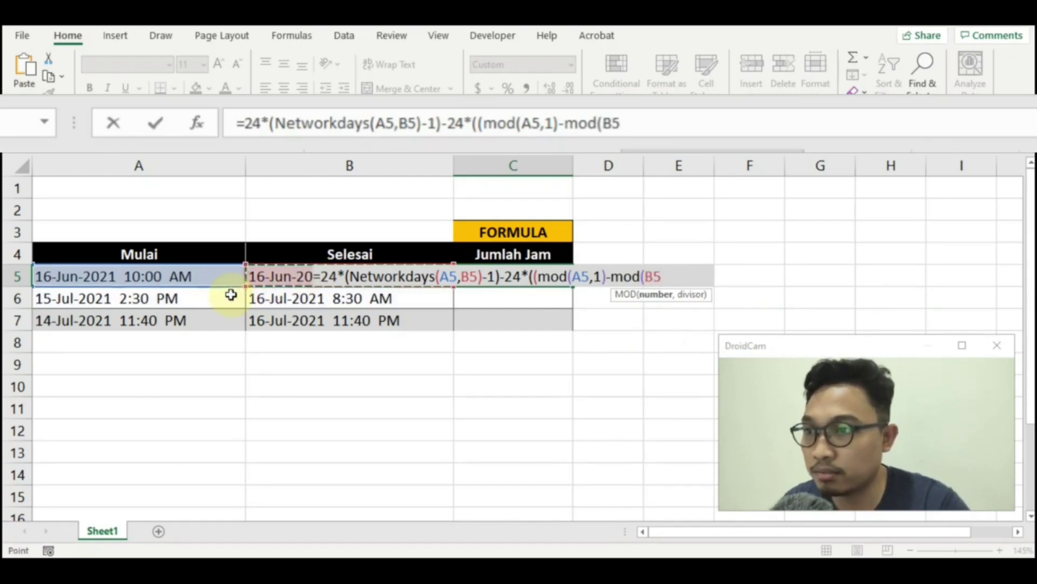
type(",")
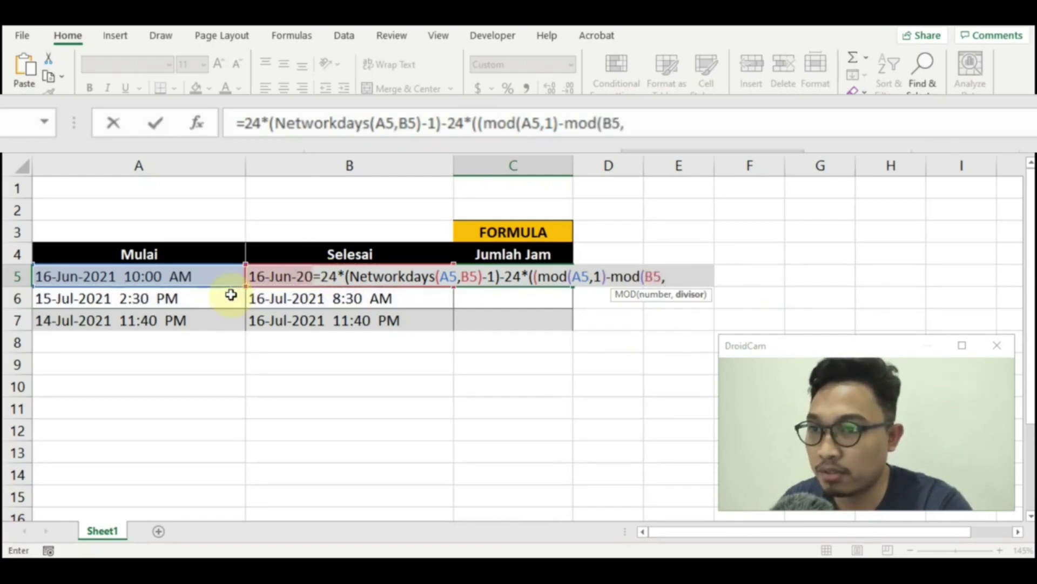
type("1)")
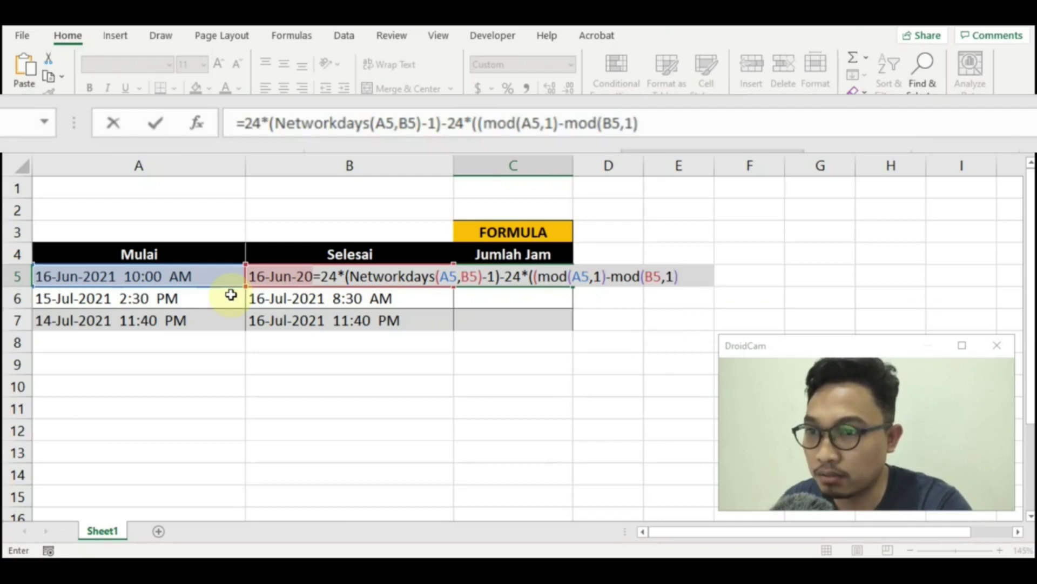
type(")")
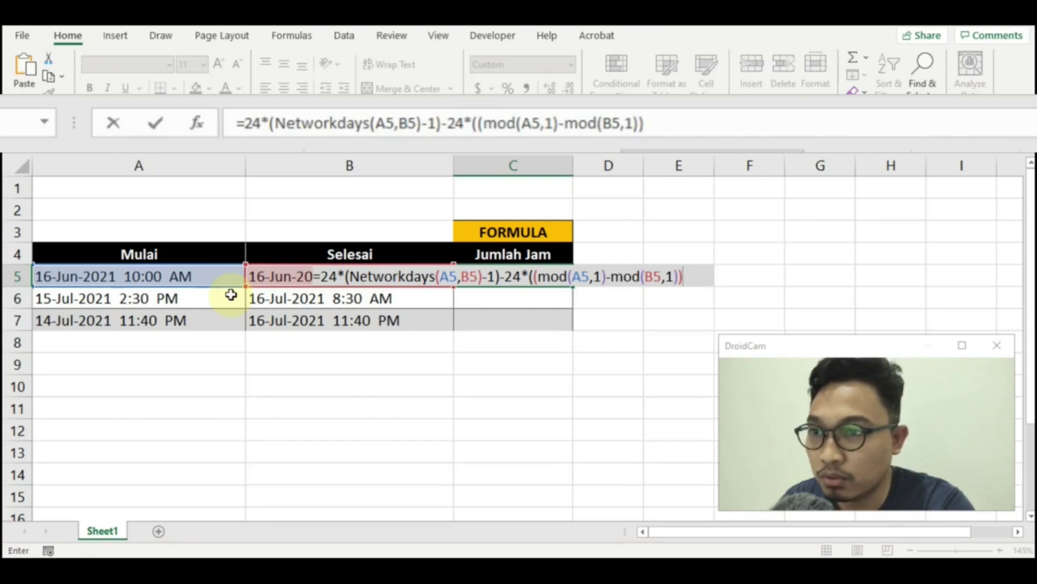
type(")")
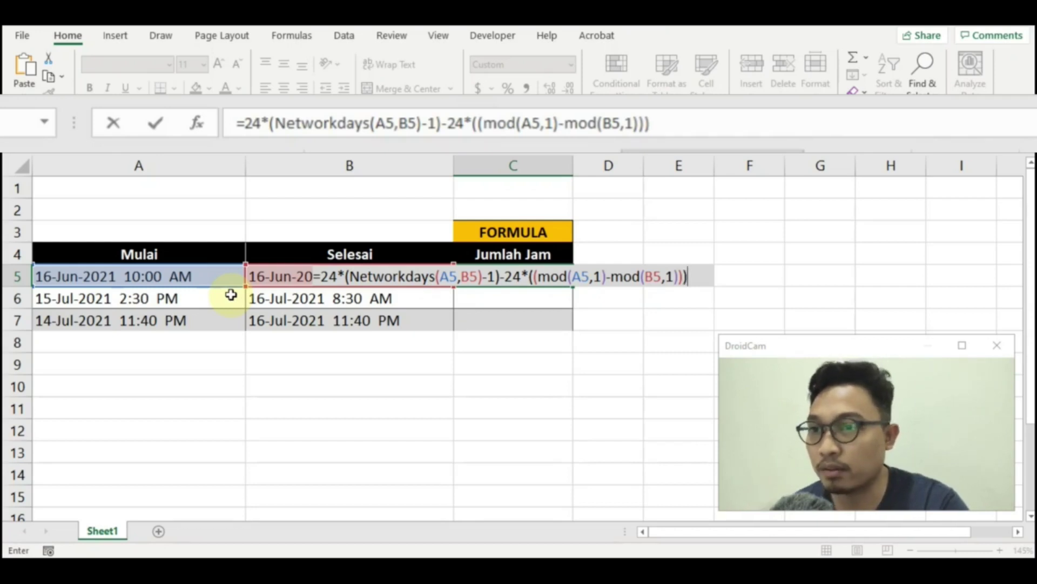
key("Return")
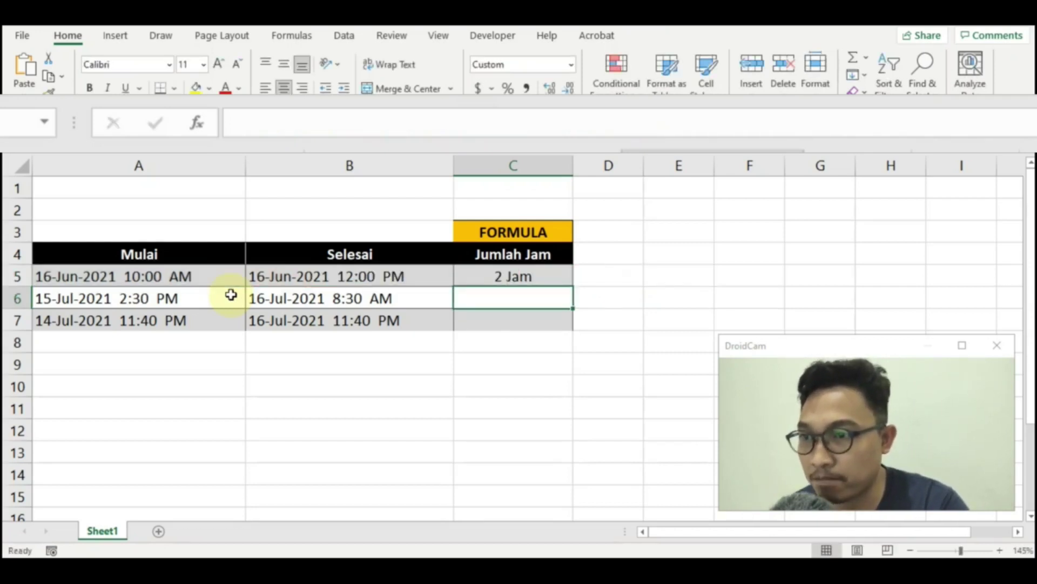
Examine the start and end date-times in row 5 together with the formula in C5
left_click(212, 277)
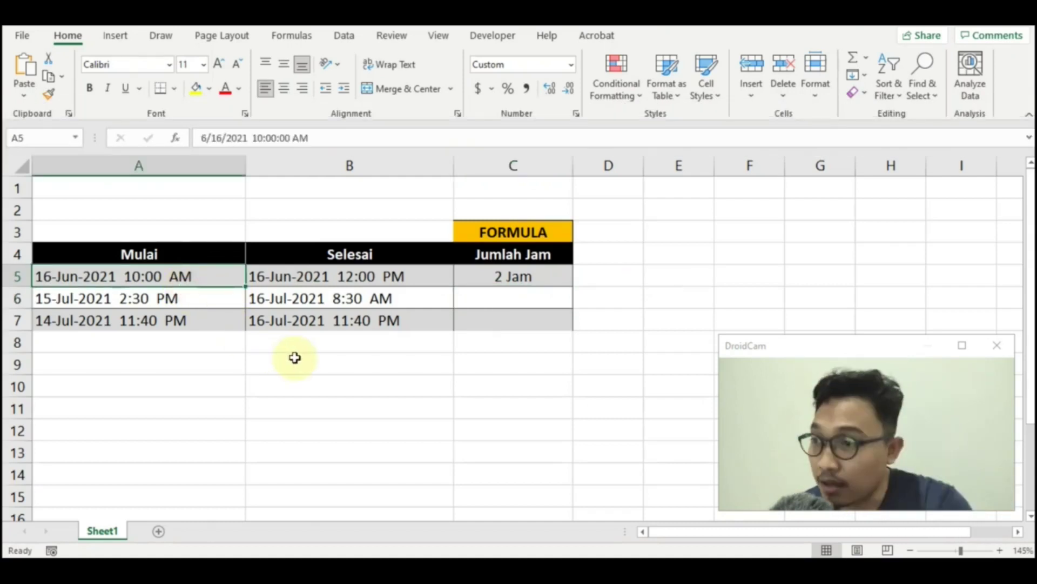
key("Up")
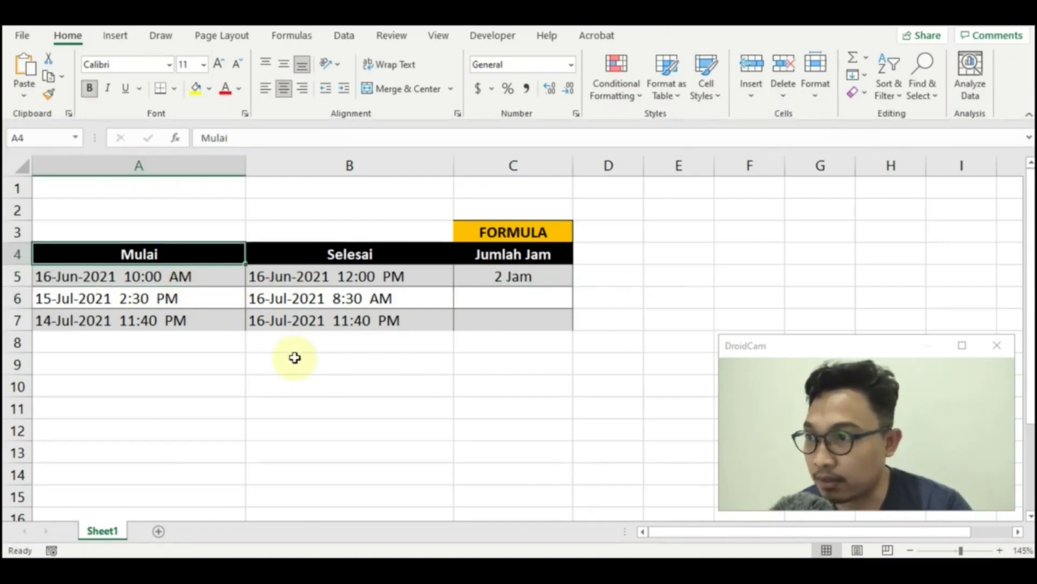
key("Down")
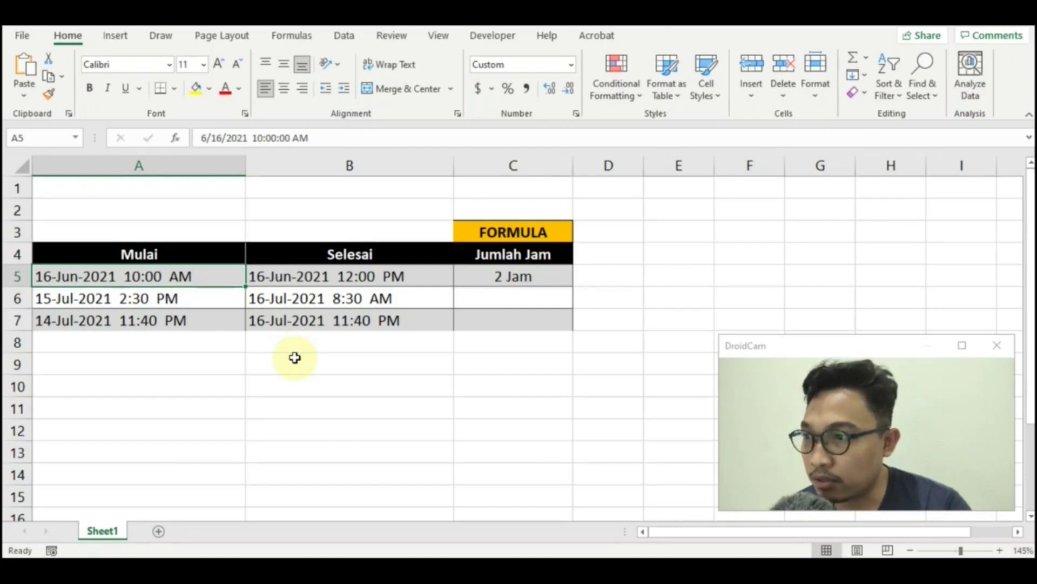
key("Right")
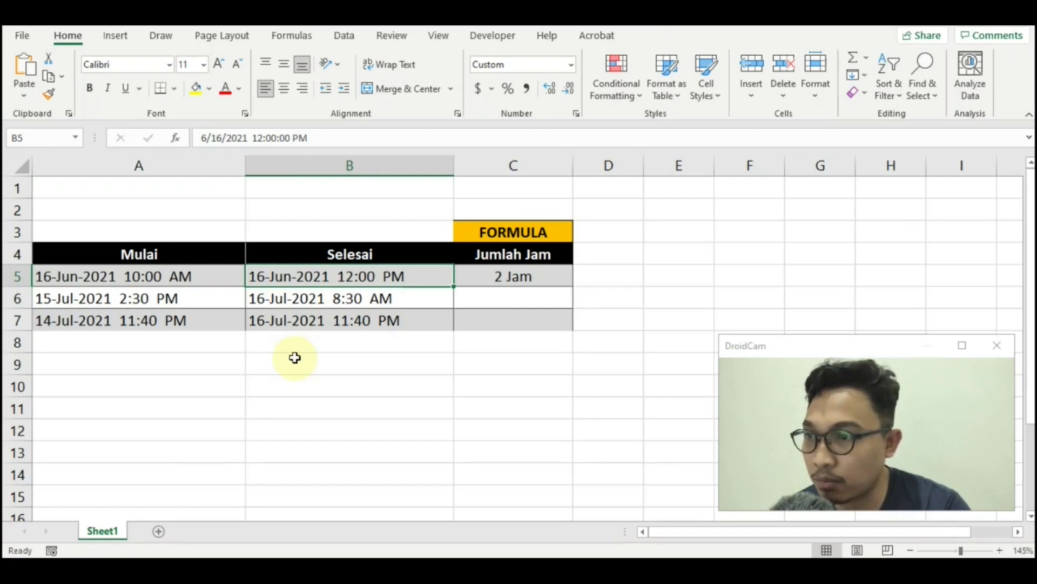
key("Right")
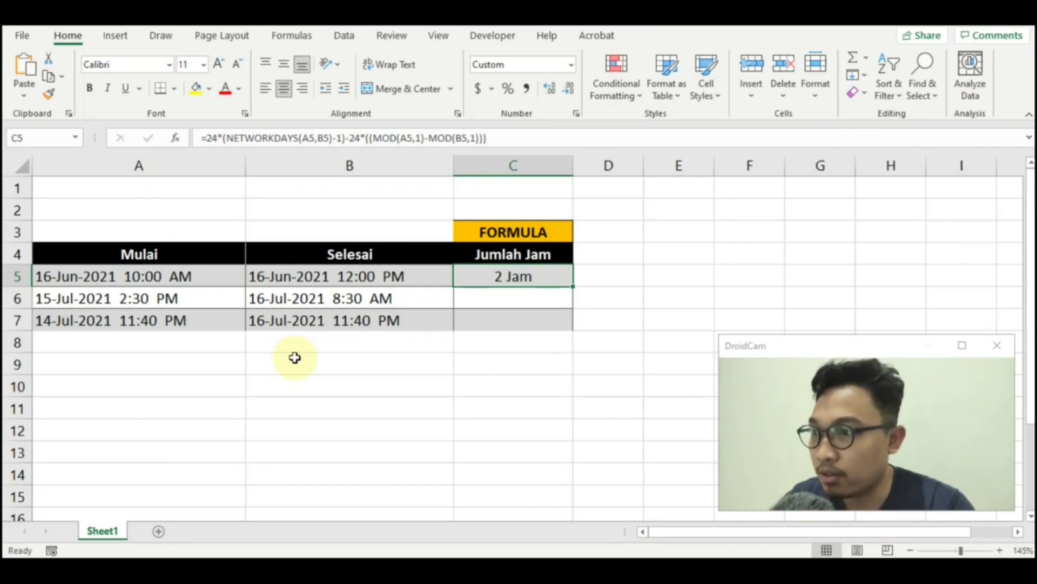
Compare the start date-time in A6 with the end date-time in B6
key("Left")
key("Left")
key("Down")
key("Right")
key("Right")
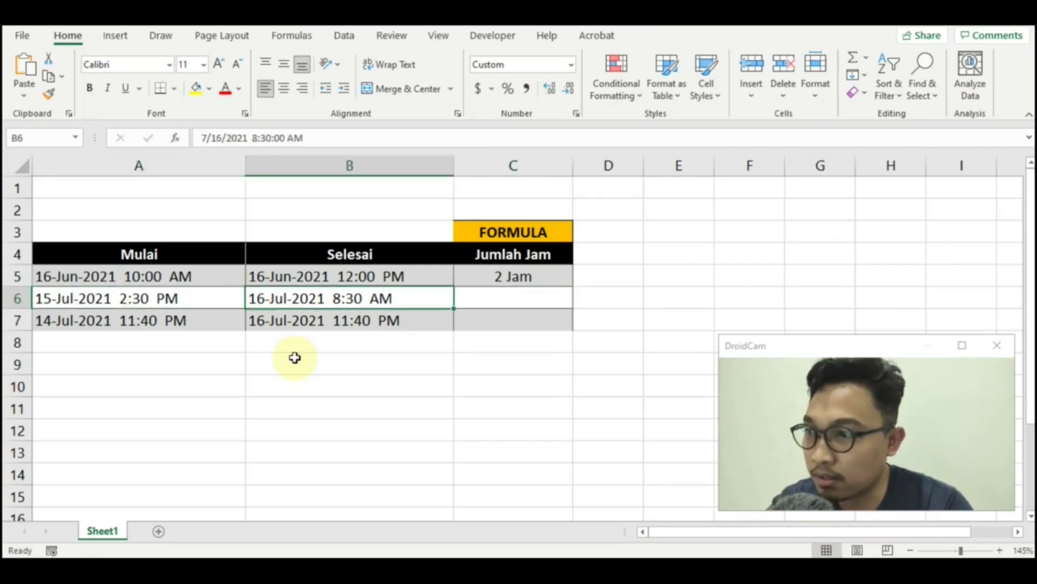
key("Left")
key("Left")
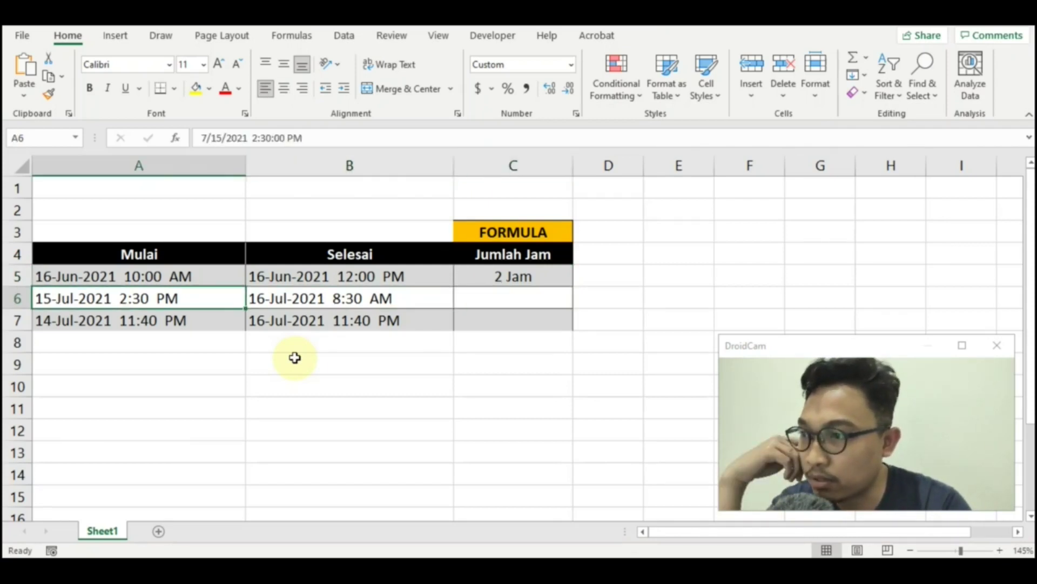
key("Right")
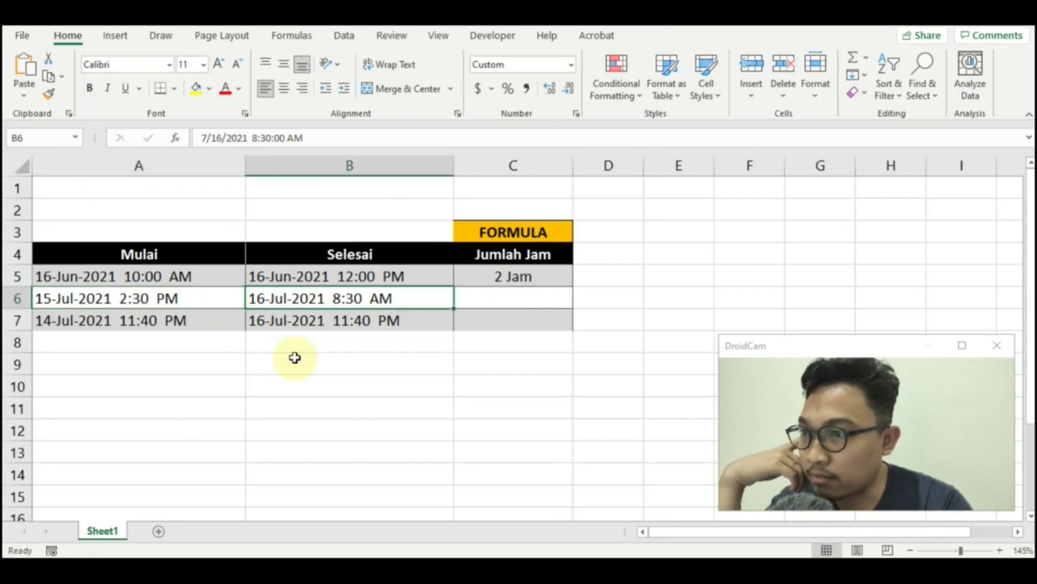
key("Left")
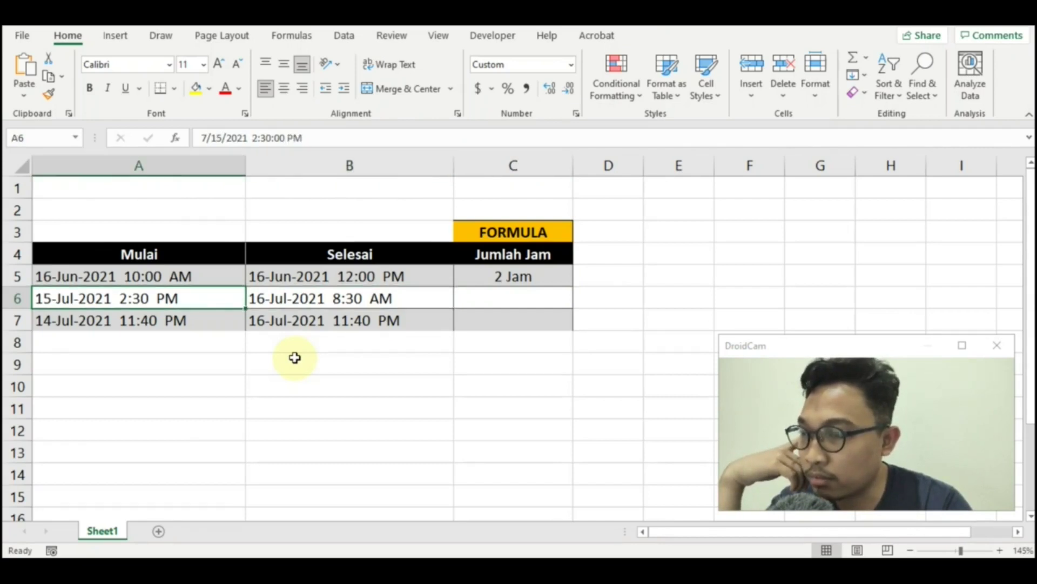
key("Right")
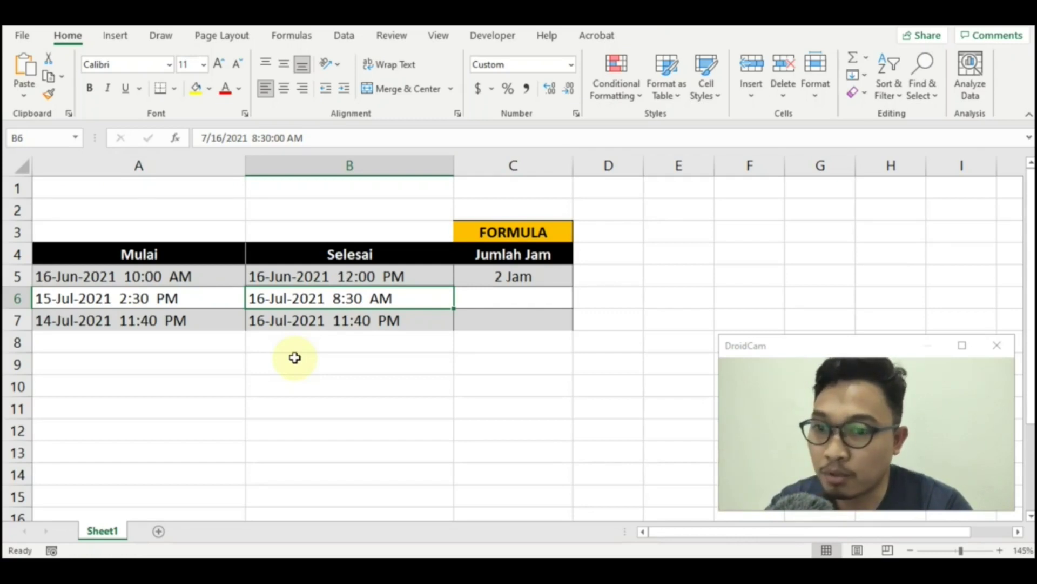
Copy the hours formula from C5 into C6, pasting the formula only
key("Right")
key("Up")
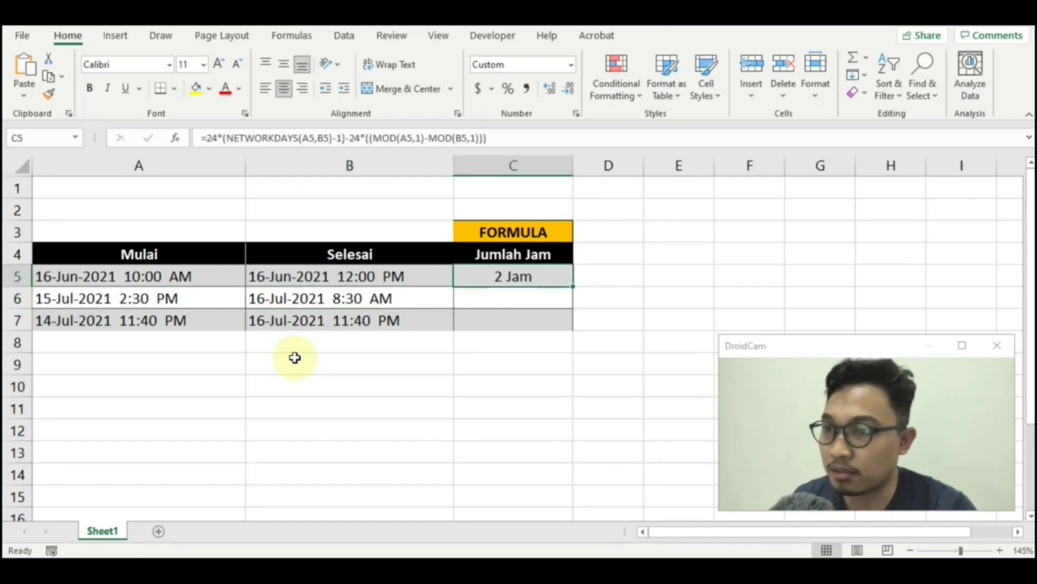
key("shift+Down")
key("F2")
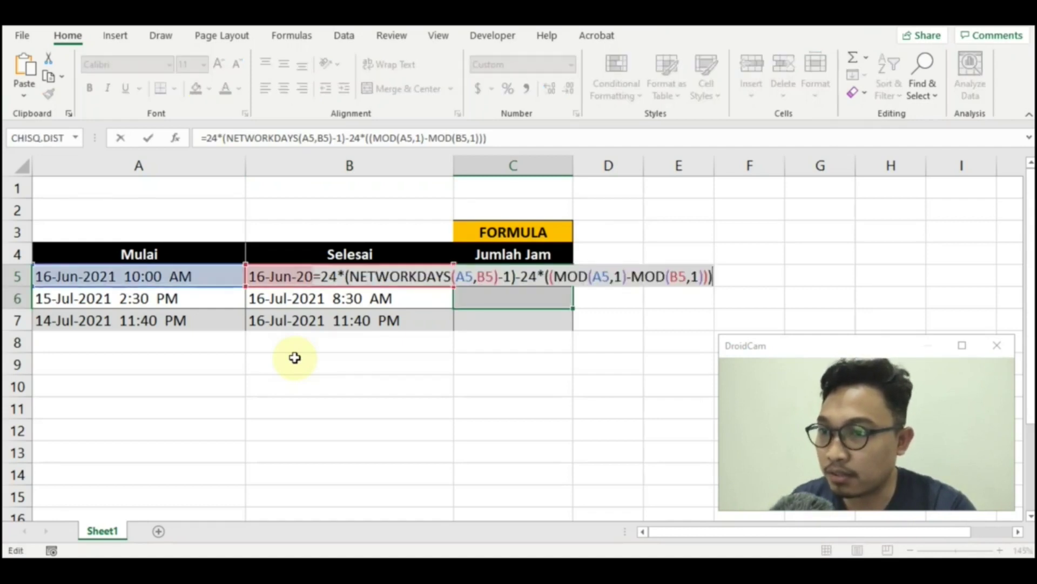
key("Return")
key("Up")
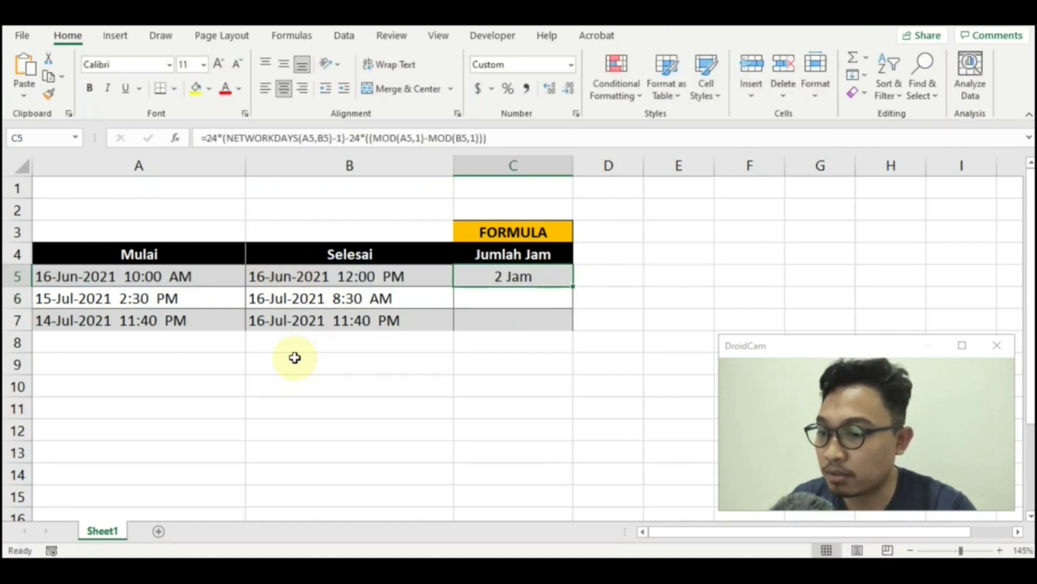
key("ctrl+c")
key("Down")
key("shift+F10")
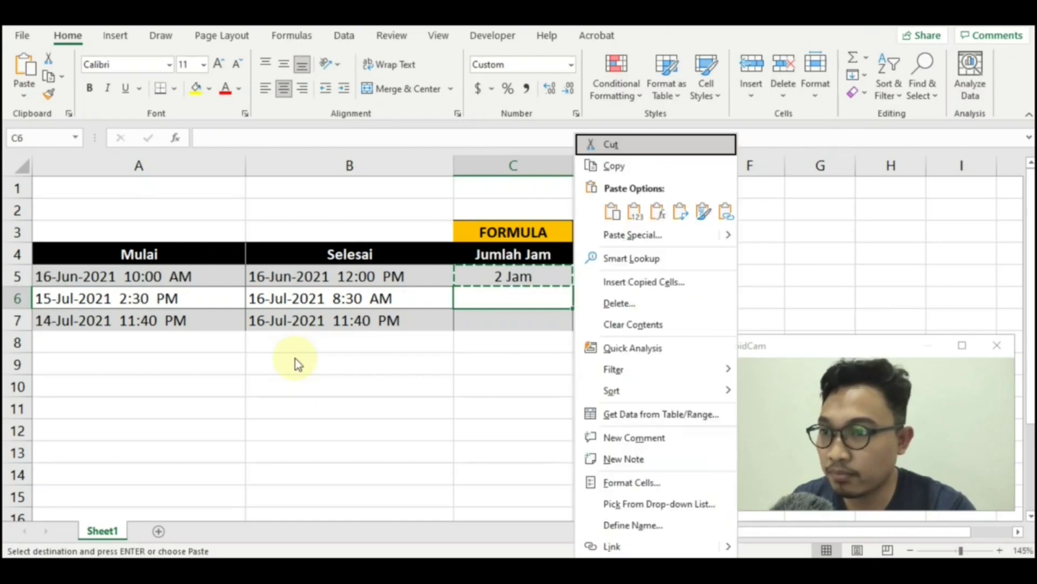
left_click(659, 211)
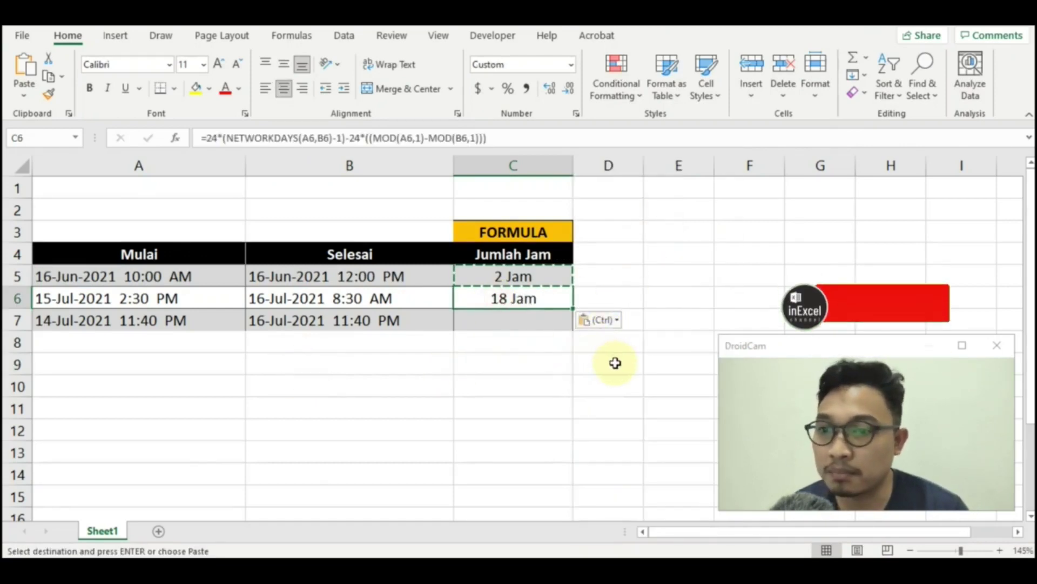
key("Escape")
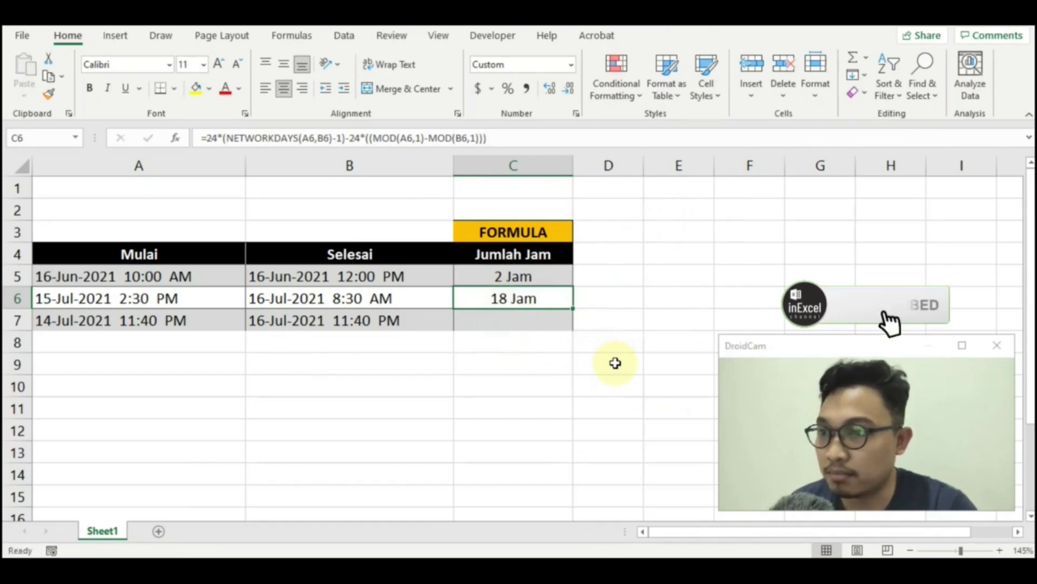
Compare the start date-time in A7 with the end date-time in B7
key("Down")
key("Left")
key("Left")
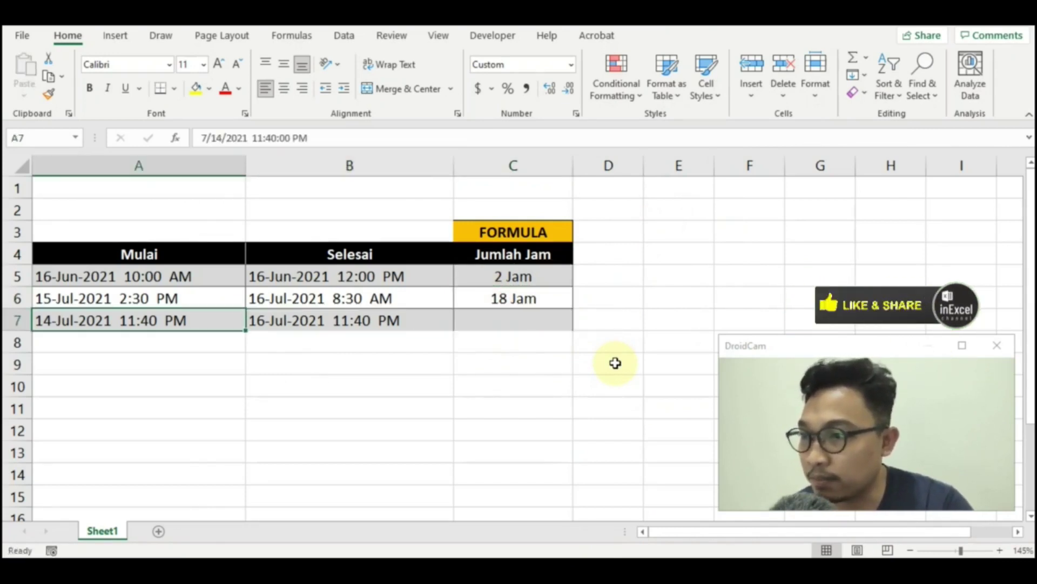
key("Right")
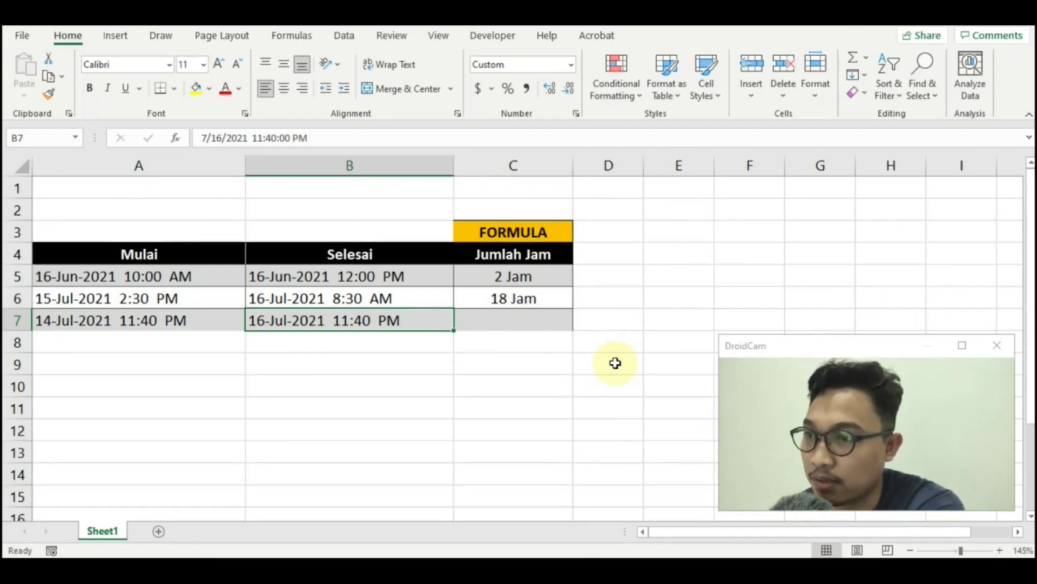
left_click(186, 321)
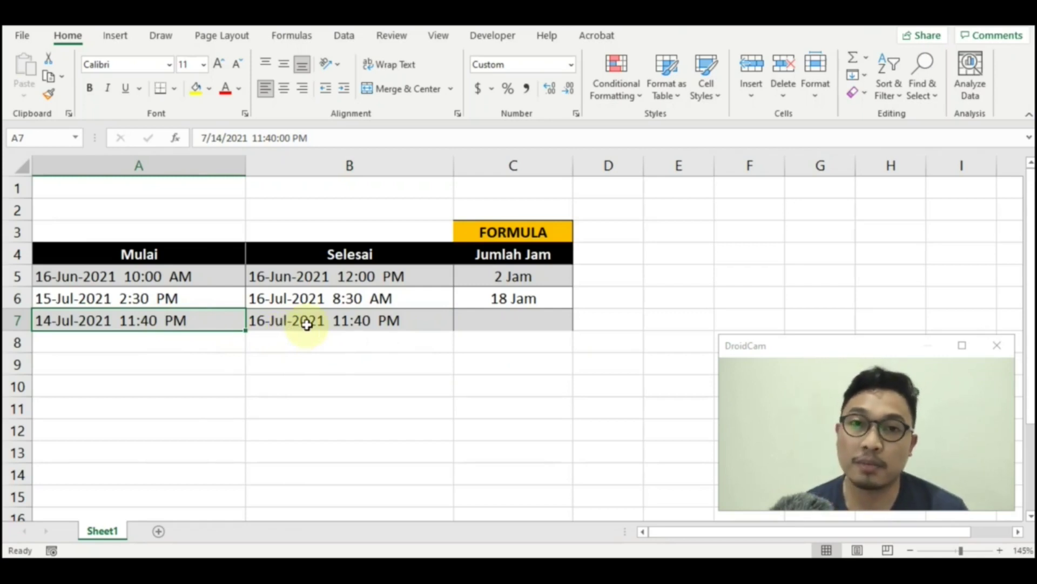
key("Right")
key("Right")
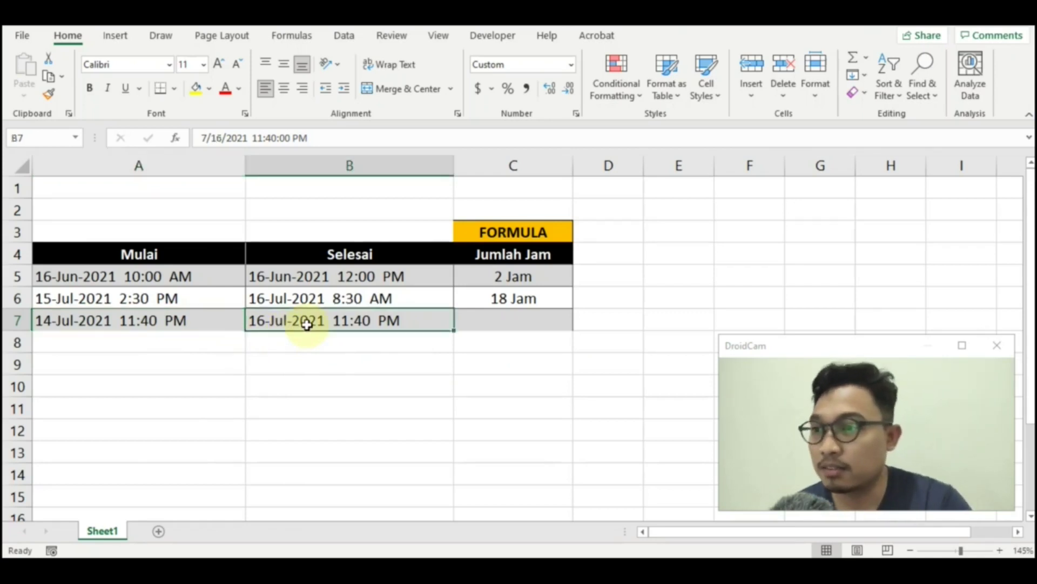
Try a full copy of C6 into C7, and clear C7 again
key("Up")
key("ctrl+c")
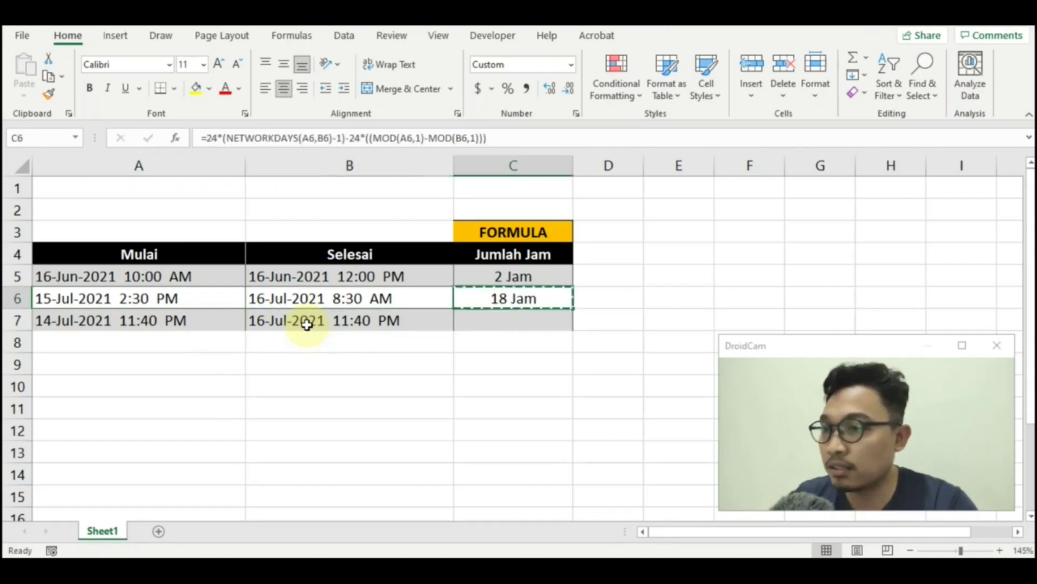
key("Down")
key("ctrl+v")
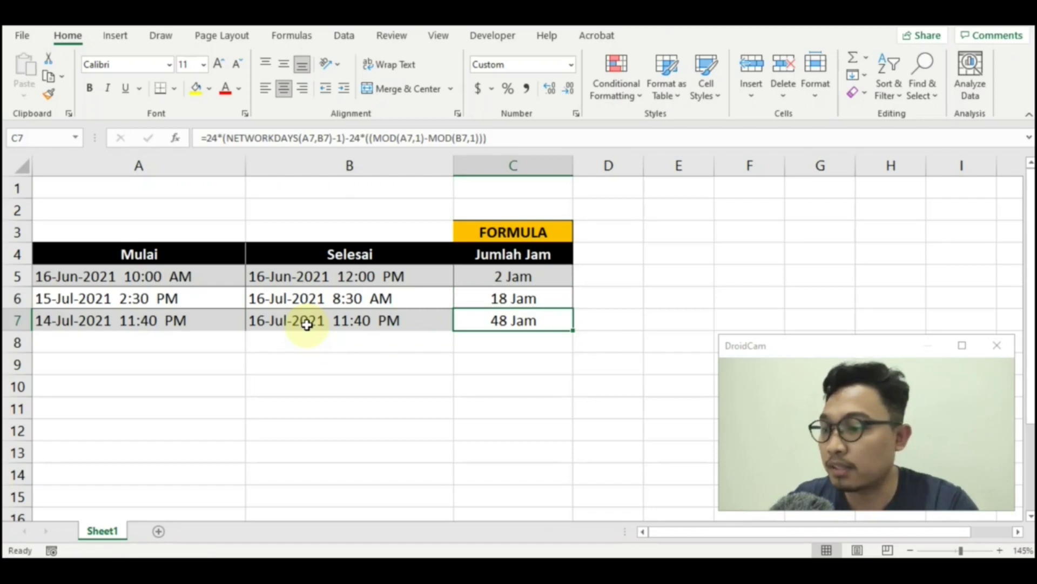
key("Delete")
Paste only the formula copied from C6 into C7 and end copy mode
key("Down")
key("Up")
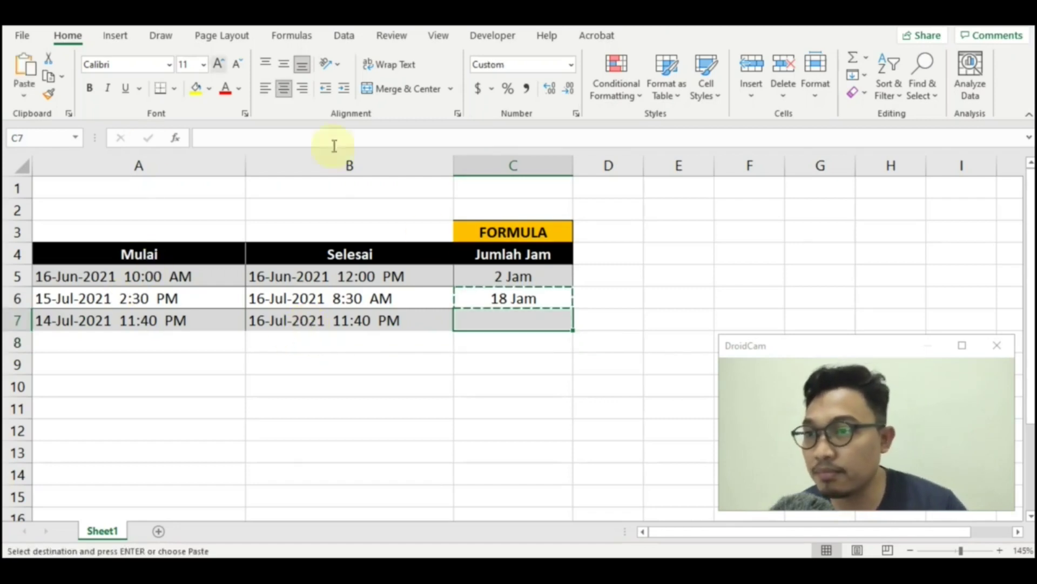
right_click(515, 326)
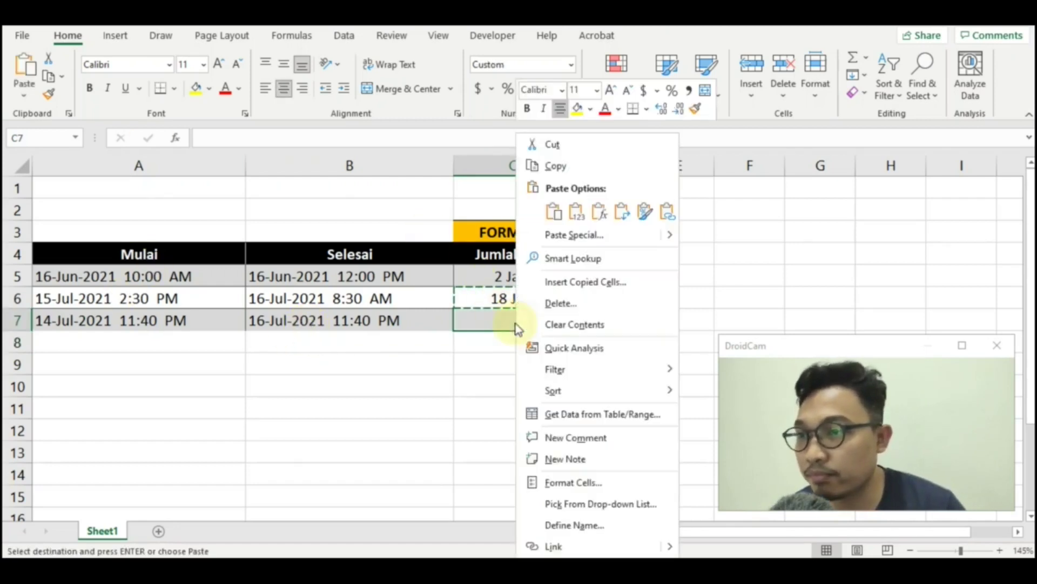
left_click(601, 214)
left_click(563, 378)
key("Escape")
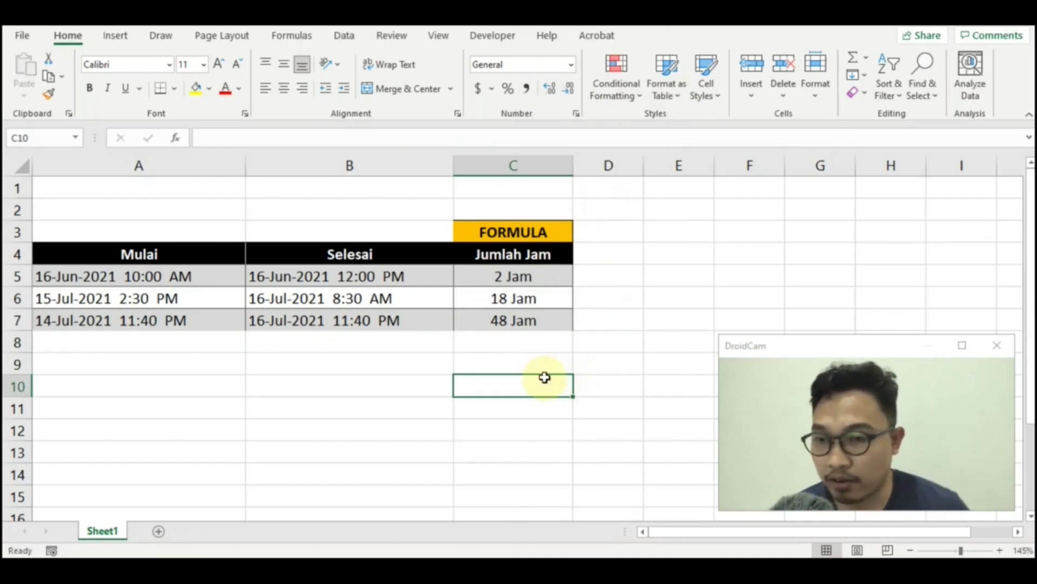
Enter 24 in cell A9 below the table as the first element of the formula explanation
key("Up")
key("Up")
key("Up")
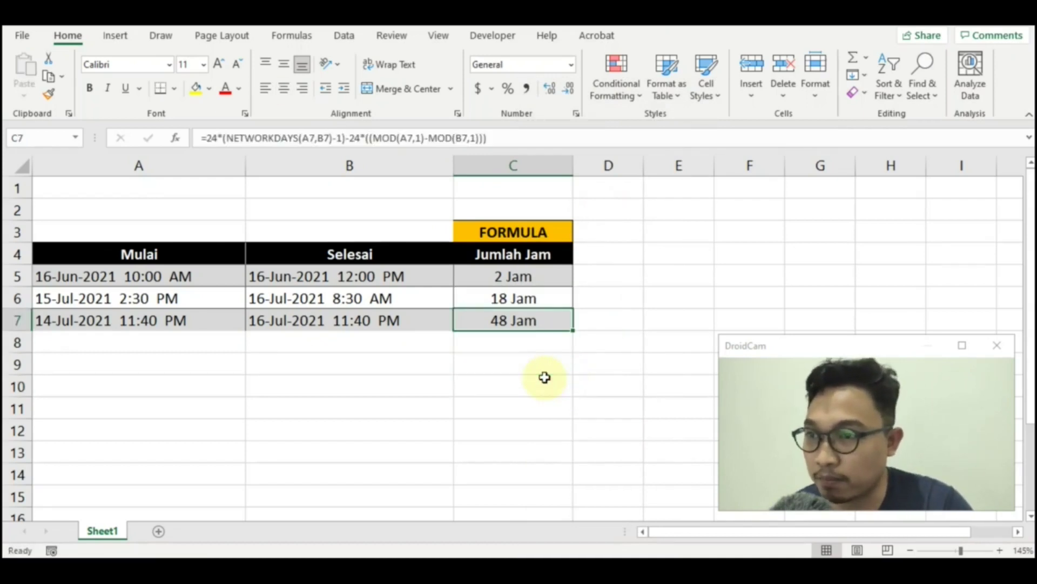
key("Down")
key("Left")
key("Left")
key("Down")
key("Right")
key("Left")
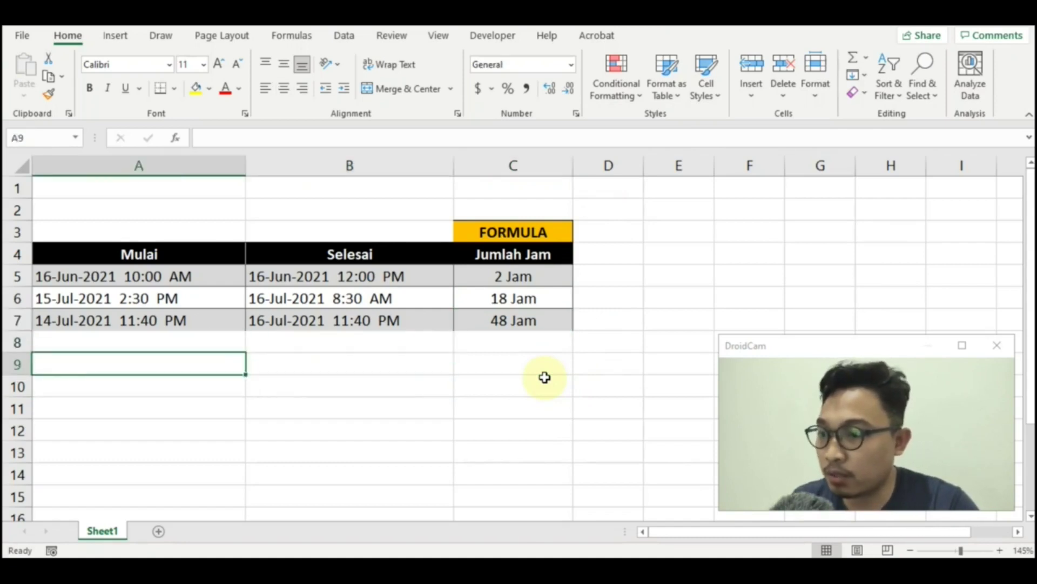
type("24")
key("Return")
Enter the text Networkdays in cell A10 beneath the 24
type("N")
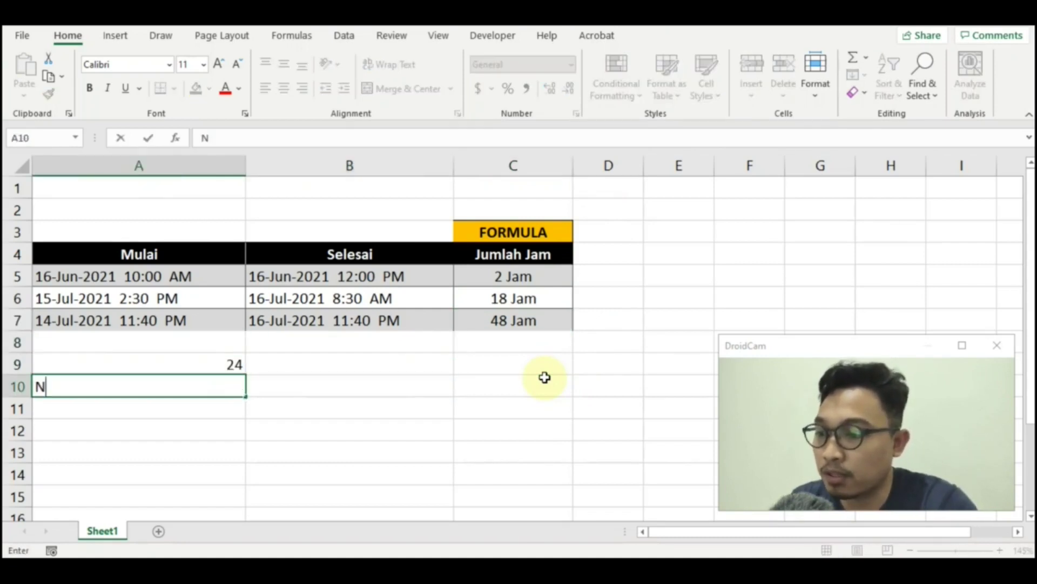
type("etworkd")
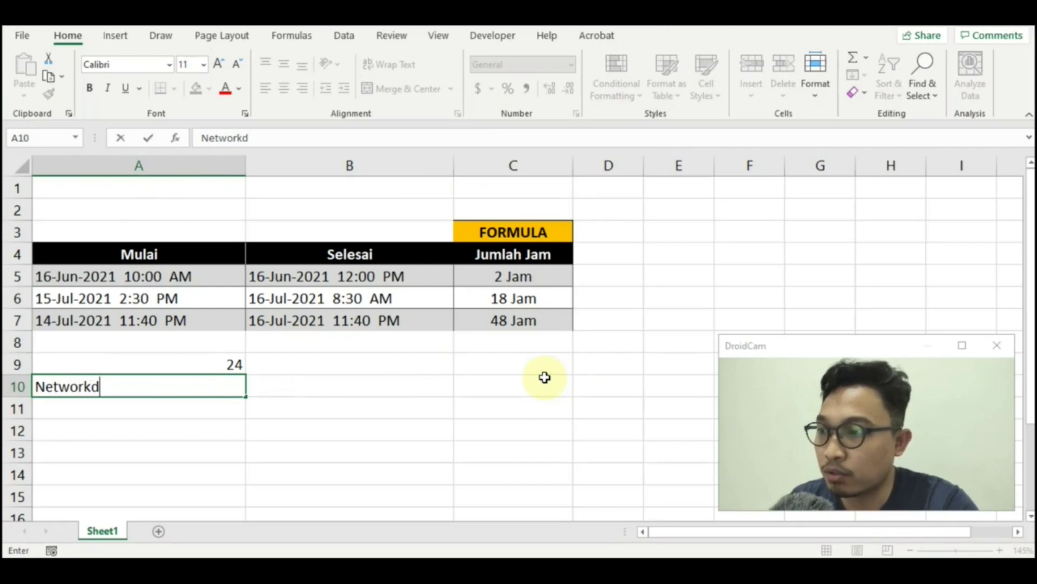
type("YA")
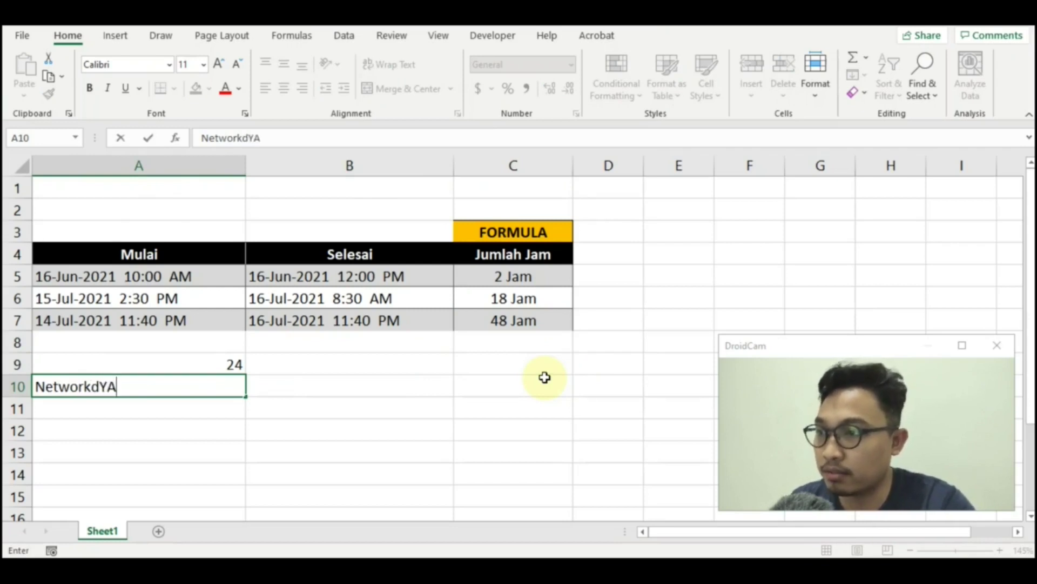
key("BackSpace")
key("BackSpace")
type("ays")
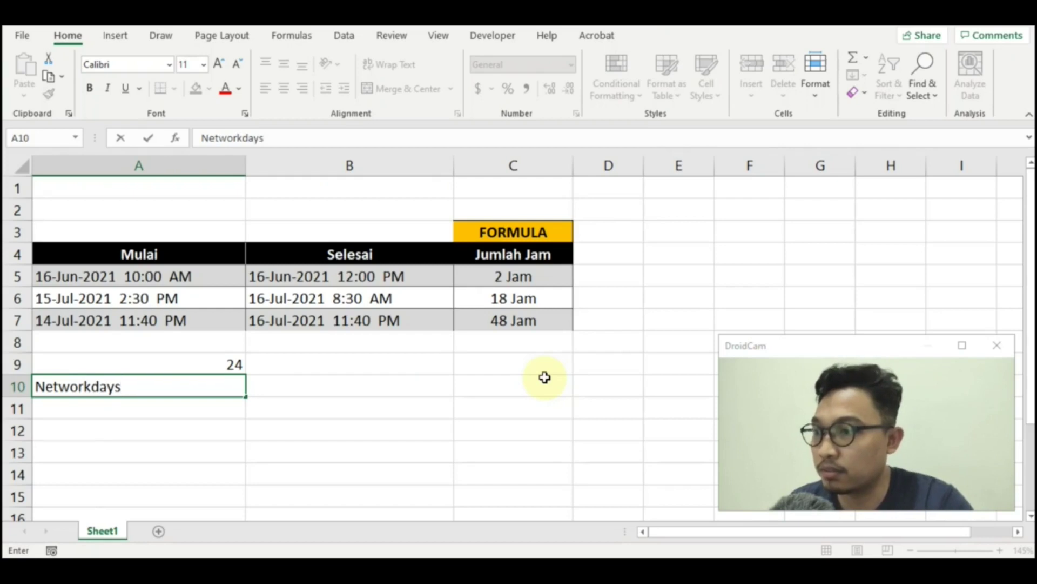
key("Return")
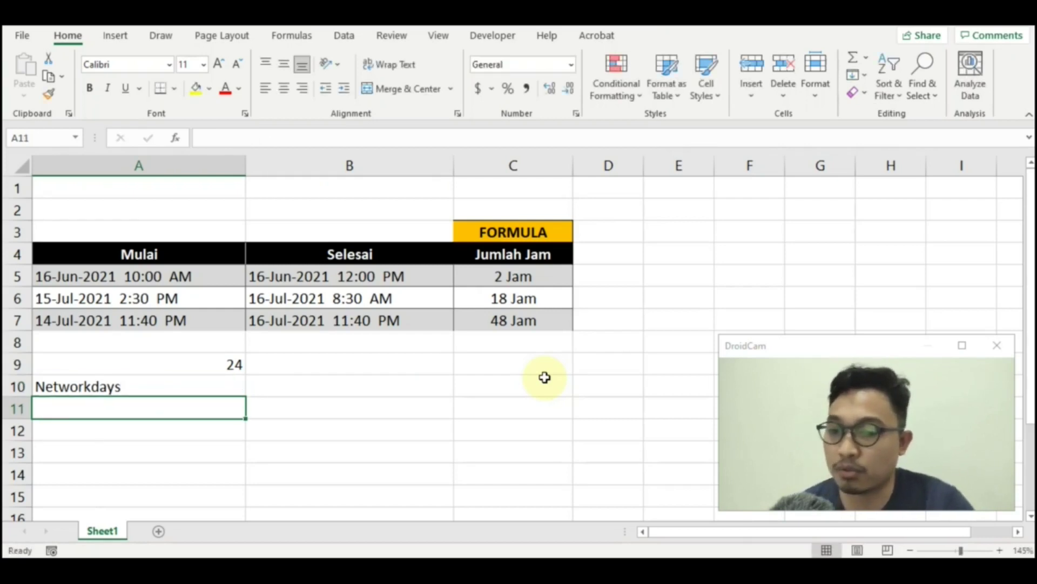
Right-align the Networkdays text in A10 and enter Mod in A11
key("Up")
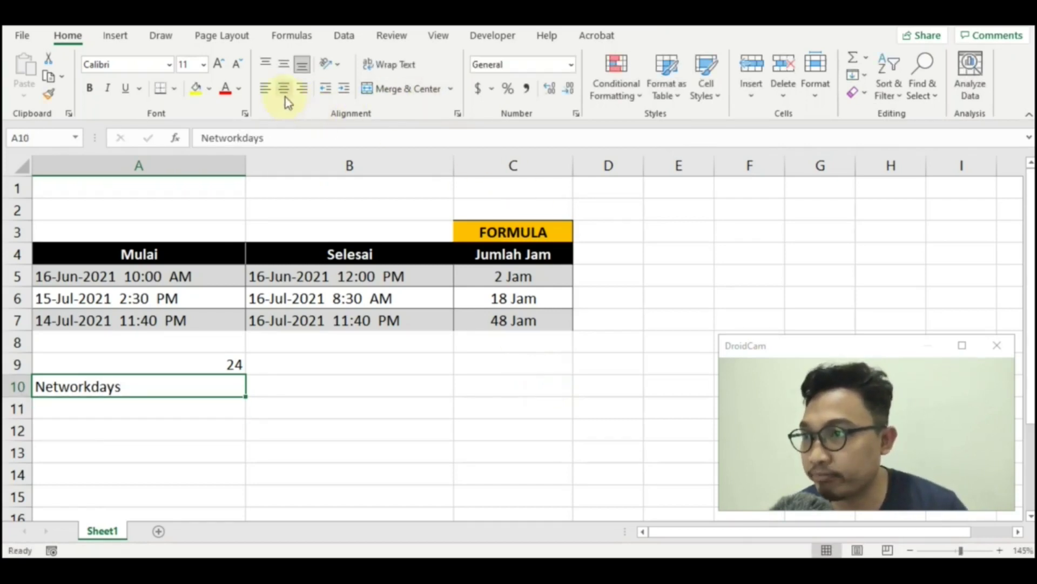
left_click(297, 88)
key("Down")
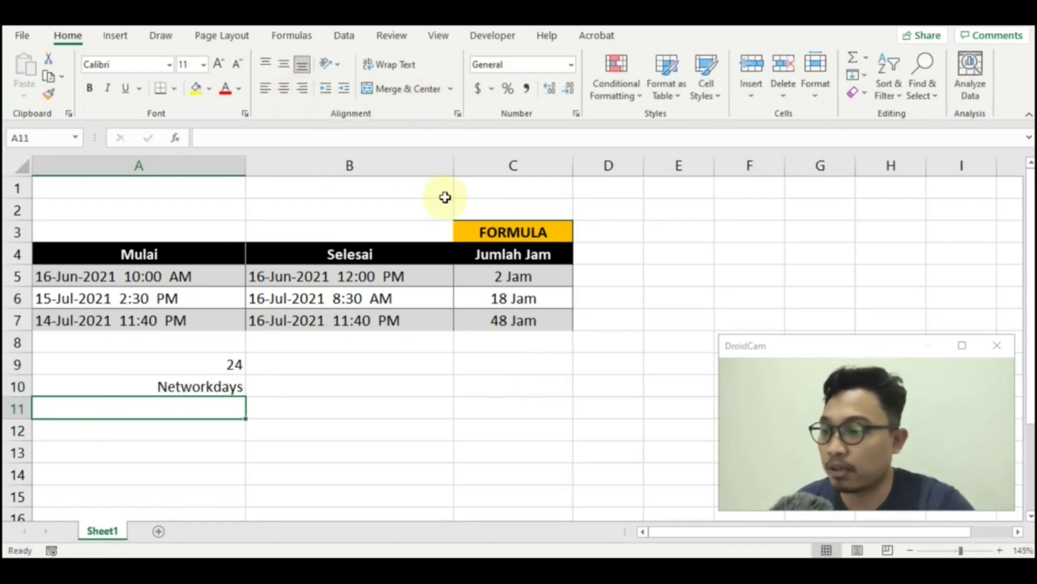
type("Mod")
key("Return")
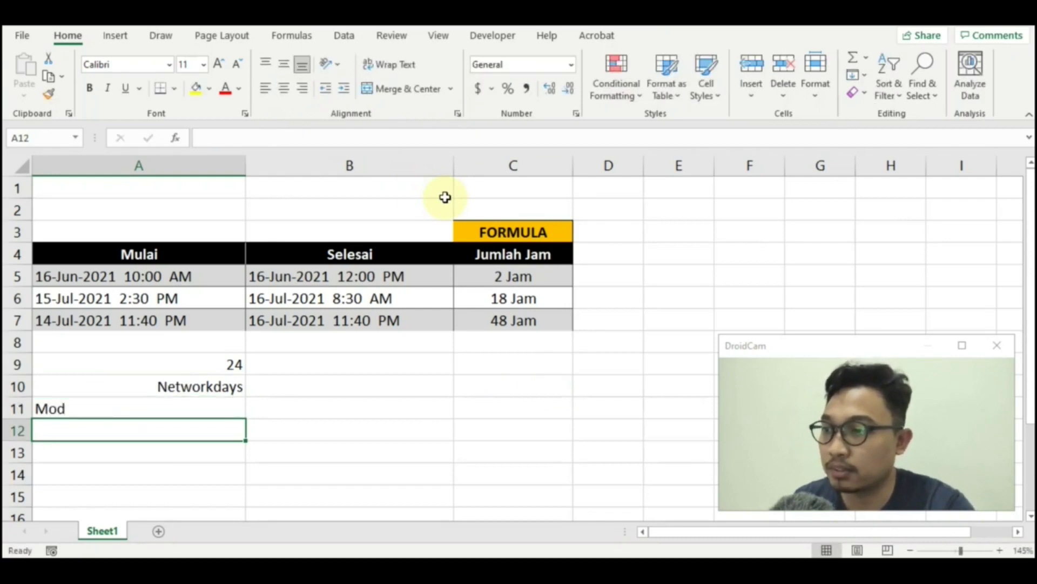
Right-align the Mod text in cell A11
key("Up")
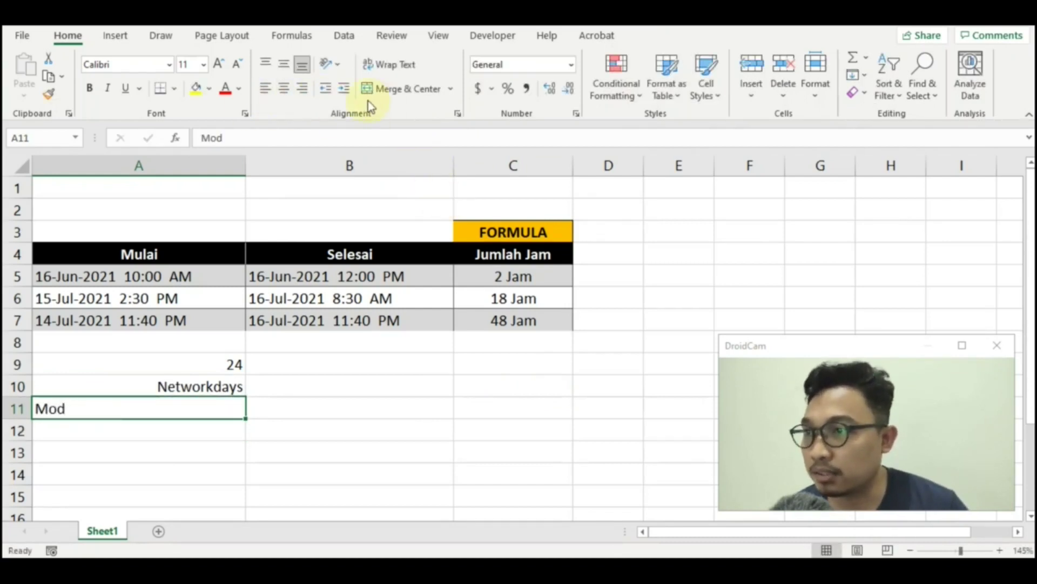
left_click(303, 89)
left_click(334, 359)
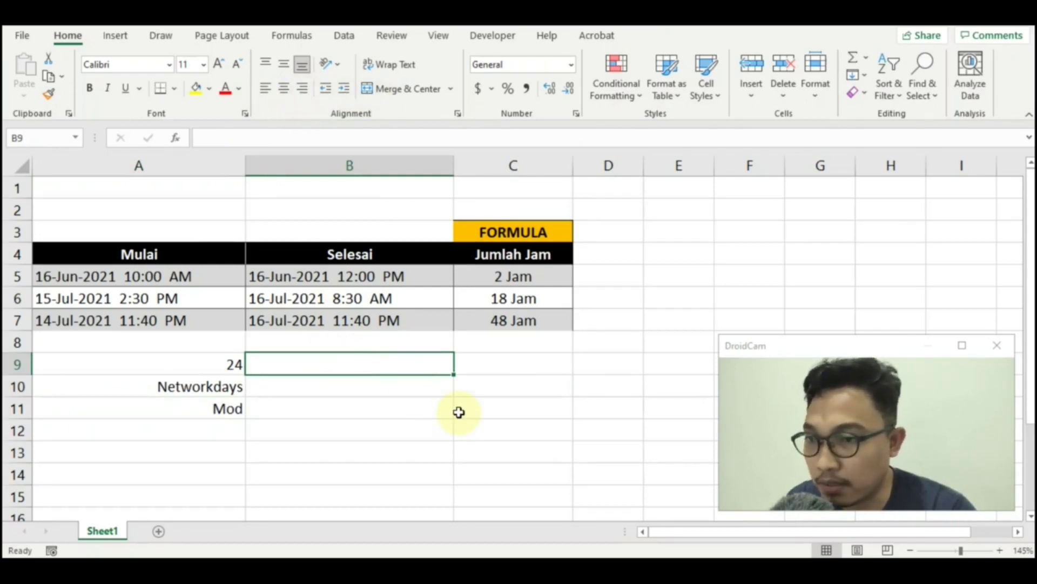
Enter the formula =NETWORKDAYS(A5,B5) in B10, beside the Networkdays label
key("Down")
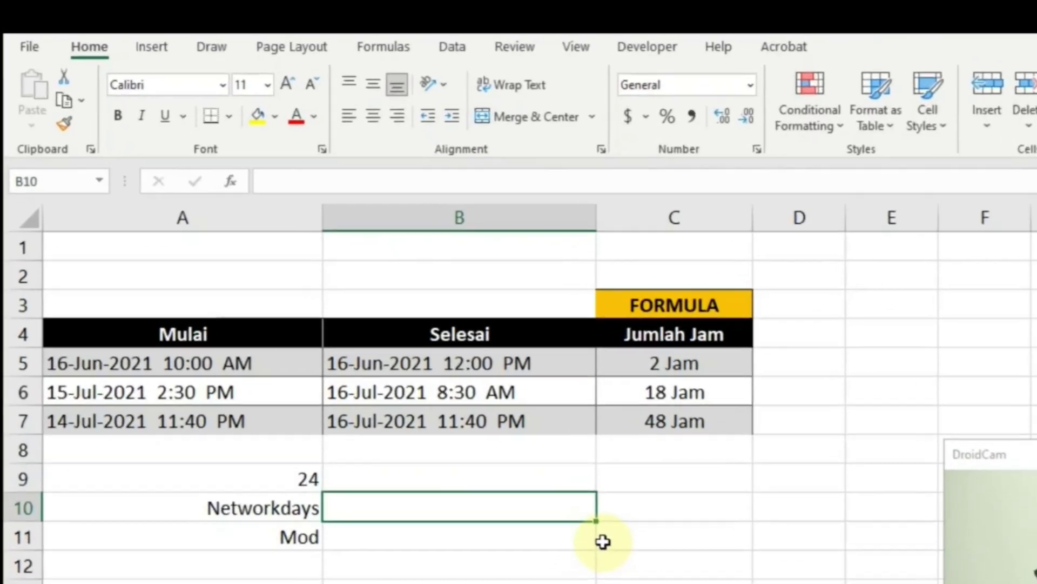
type("=")
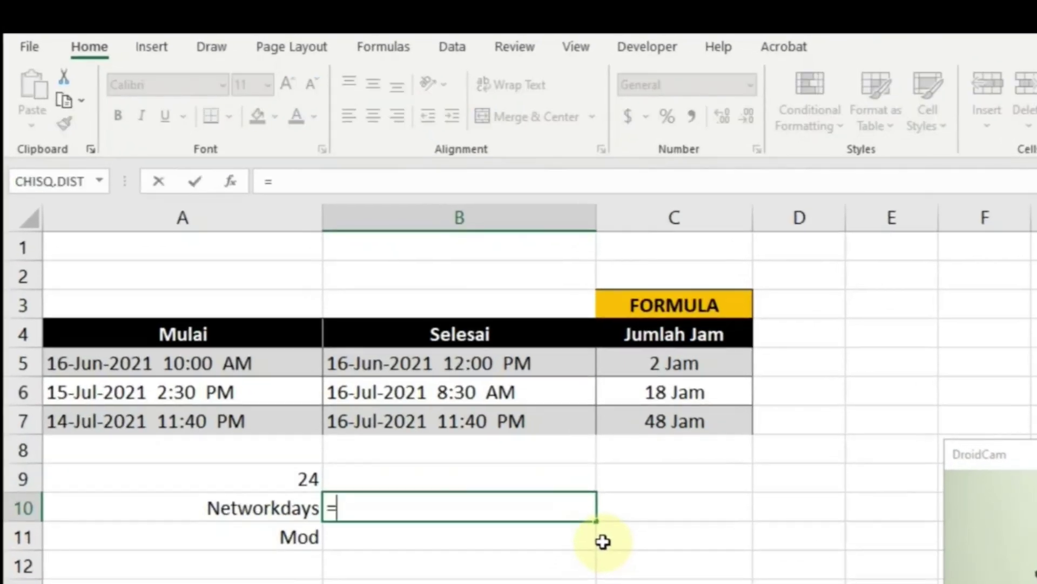
type("net")
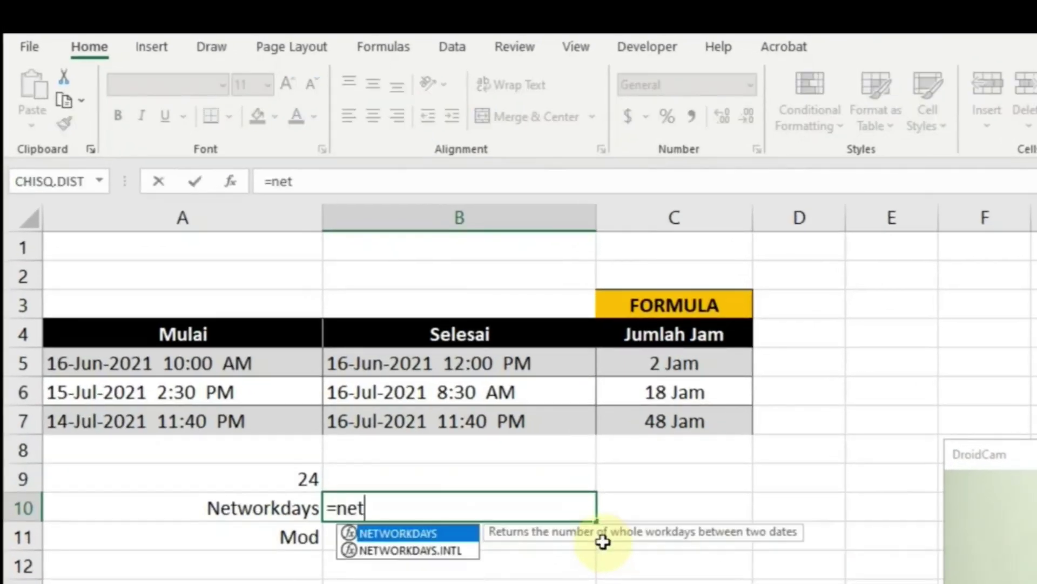
type("workday")
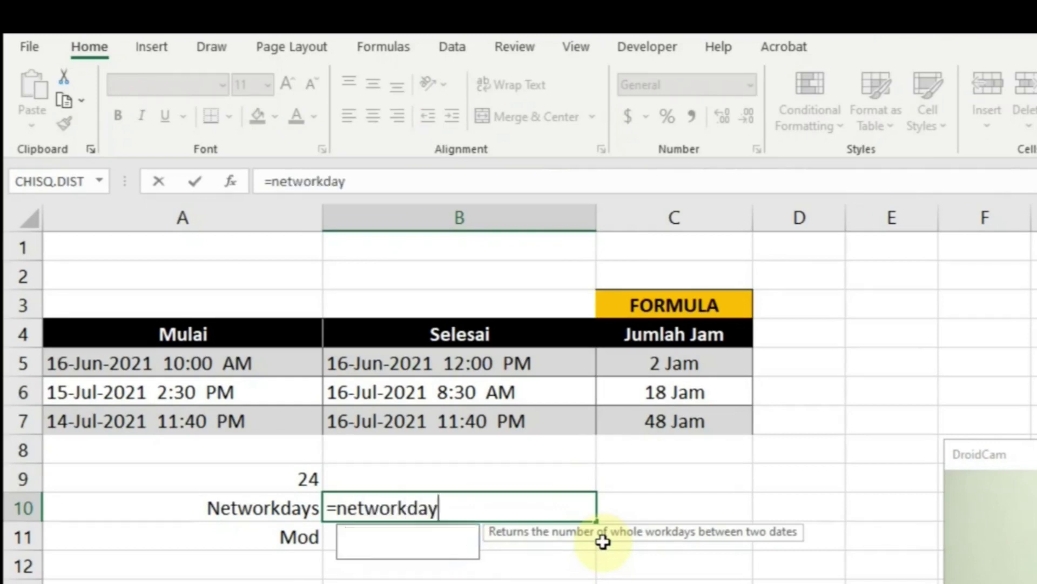
type("s(")
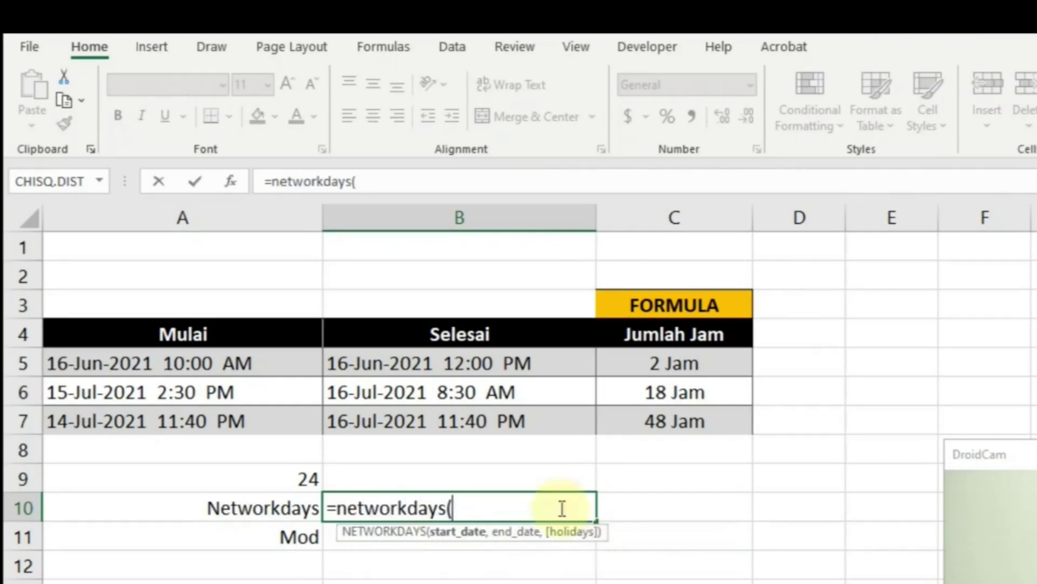
left_click(249, 363)
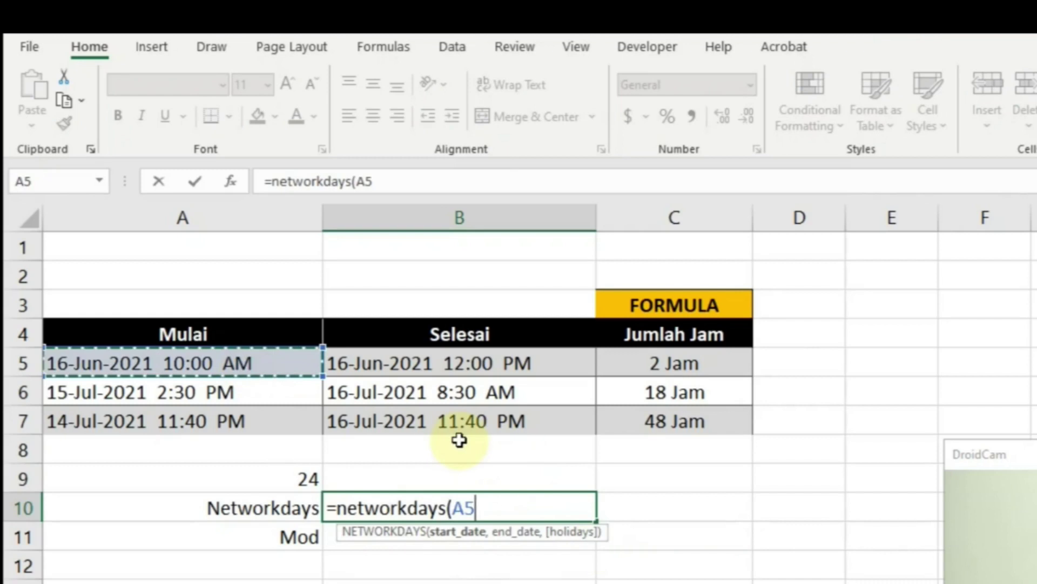
type(",")
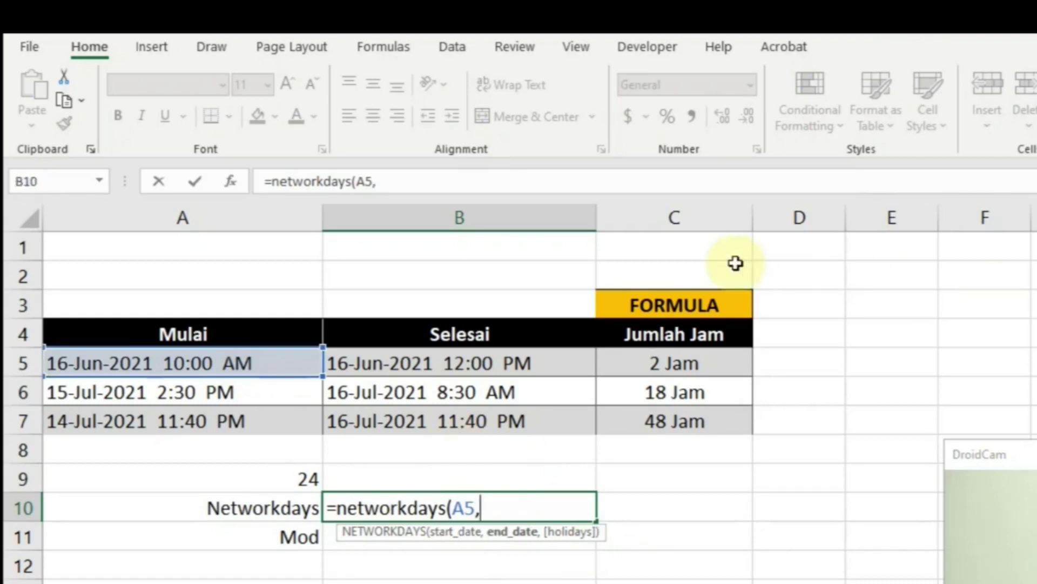
left_click(478, 372)
type(")")
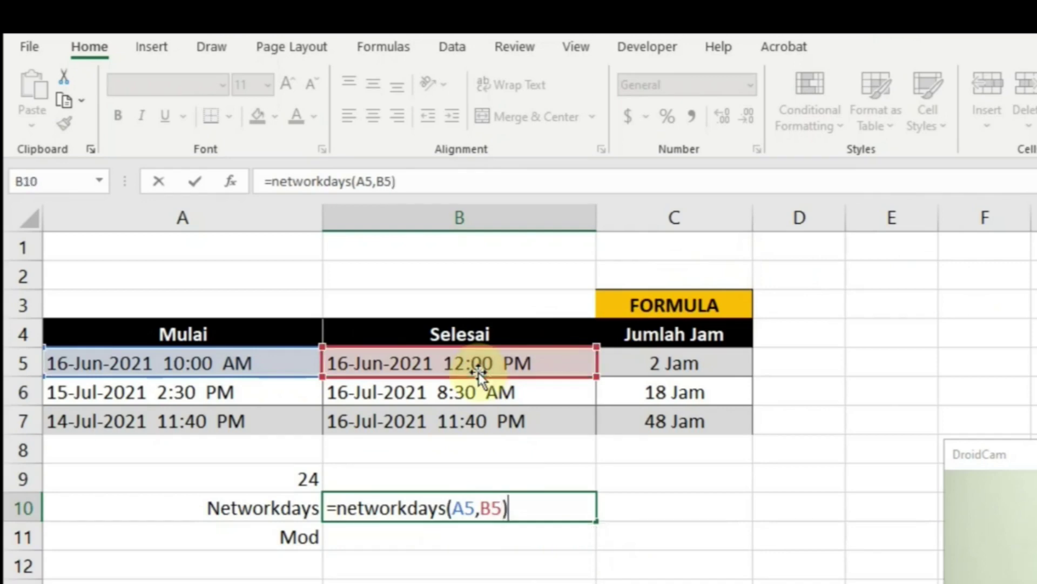
key("Return")
key("Up")
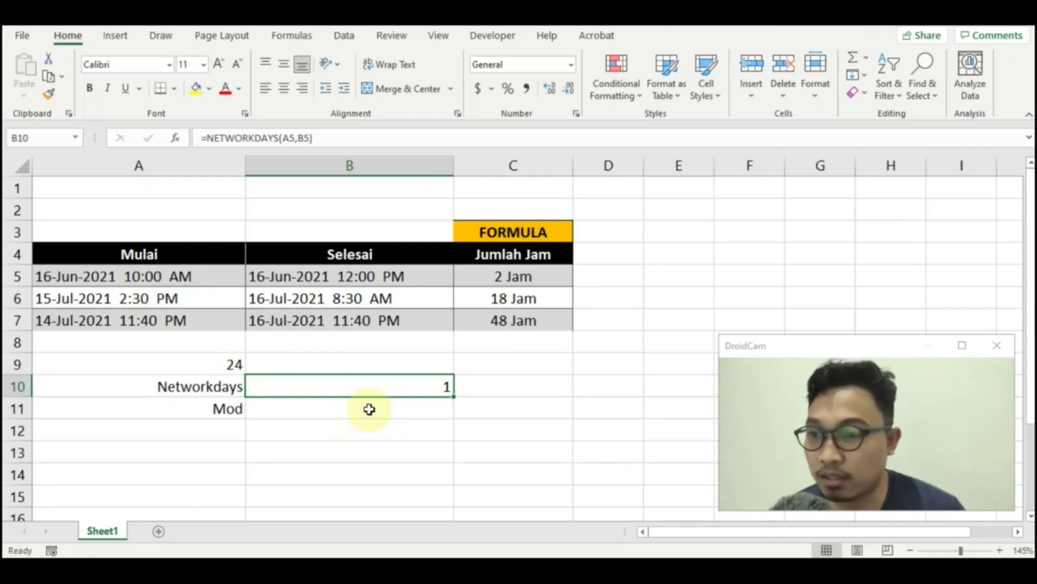
Highlight the NETWORKDAYS(A5,B5) part of the formula in C5 for inspection, and leave the formula unedited
left_click(533, 275)
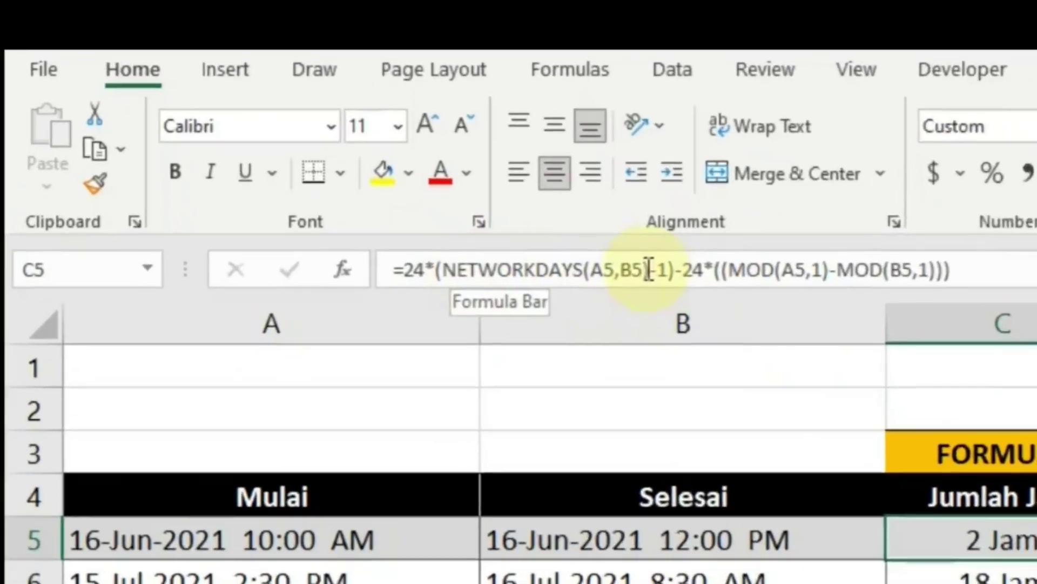
left_click_drag(327, 138, 235, 135)
left_click_drag(471, 265, 459, 263)
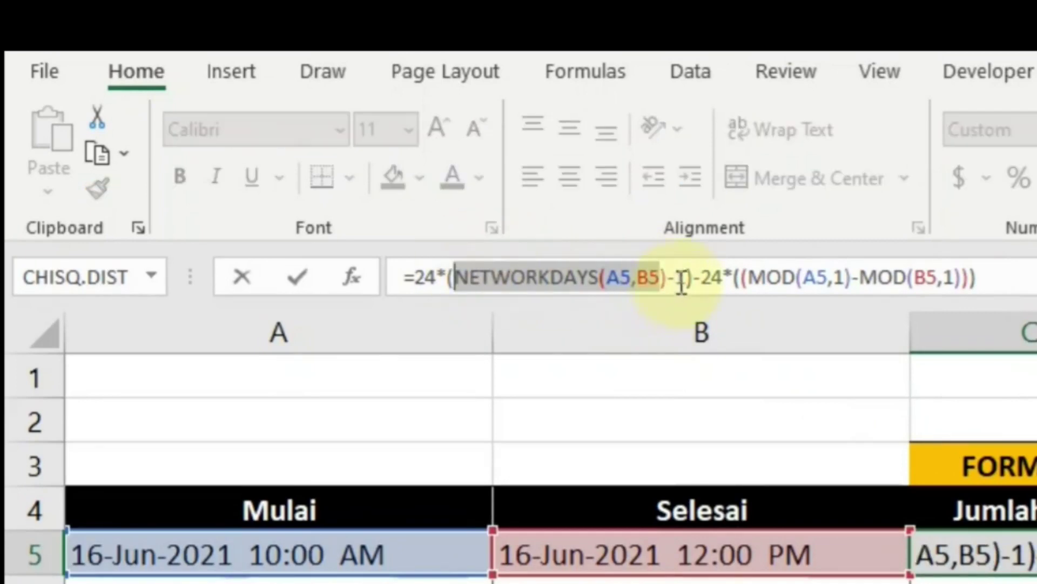
key("Escape")
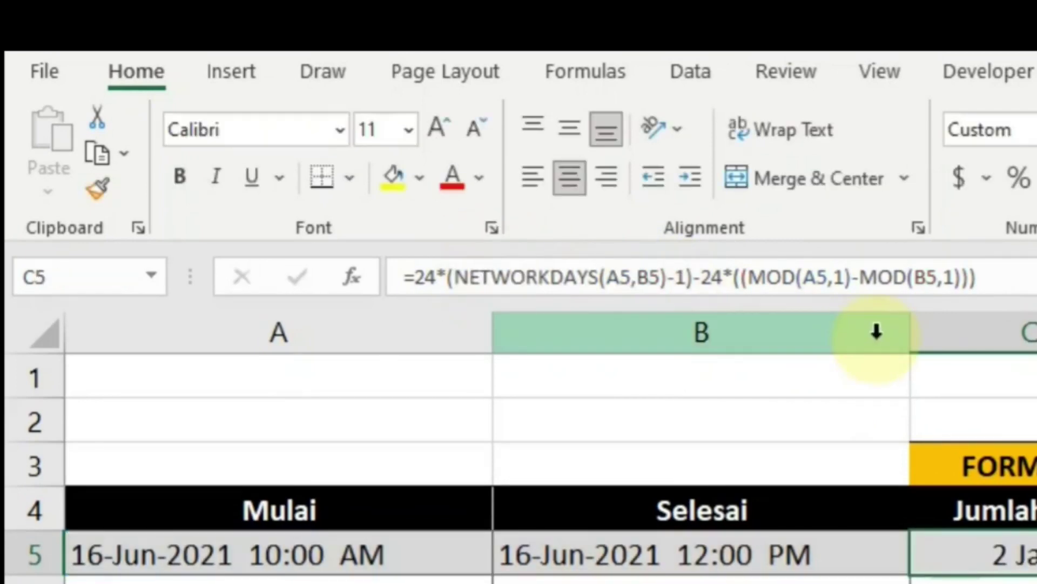
Change the references of the NETWORKDAYS formula in B10 to the row 7 dates, A7 and B7
key("Down")
key("Down")
key("Down")
key("Down")
key("Down")
key("Left")
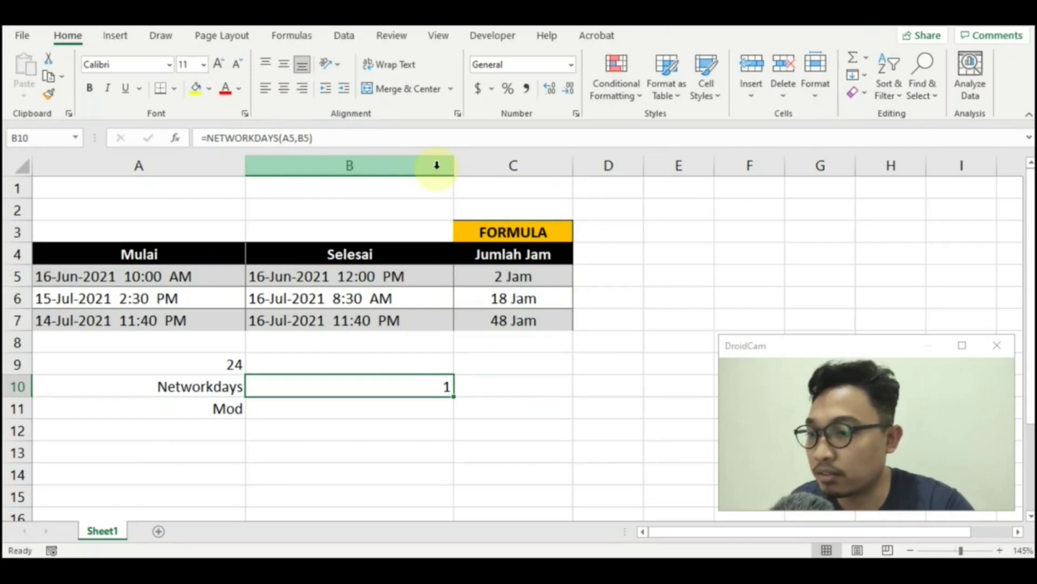
key("F2")
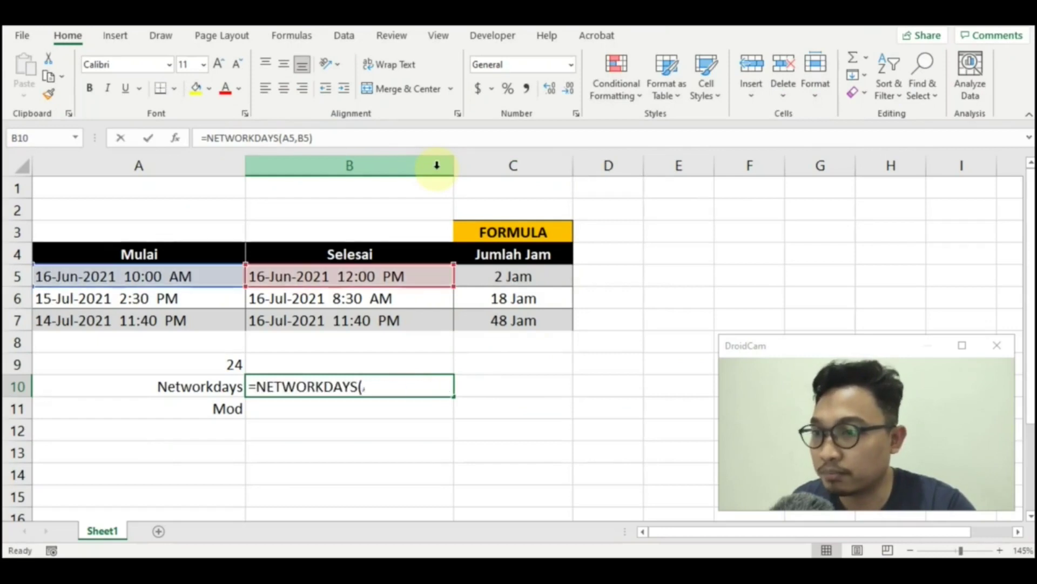
key("Escape")
key("F2")
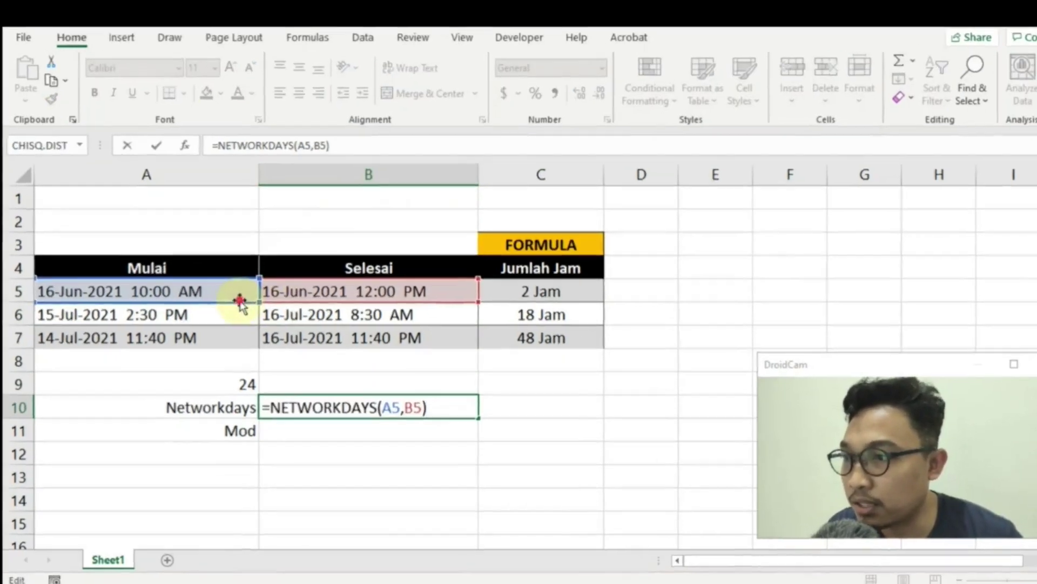
left_click_drag(231, 289, 226, 316)
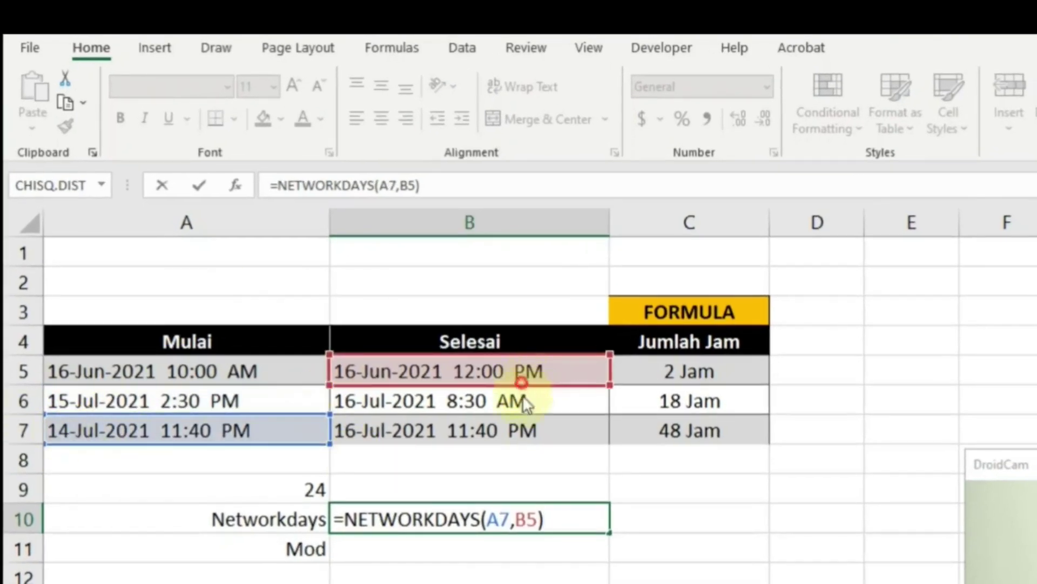
left_click_drag(523, 396, 521, 434)
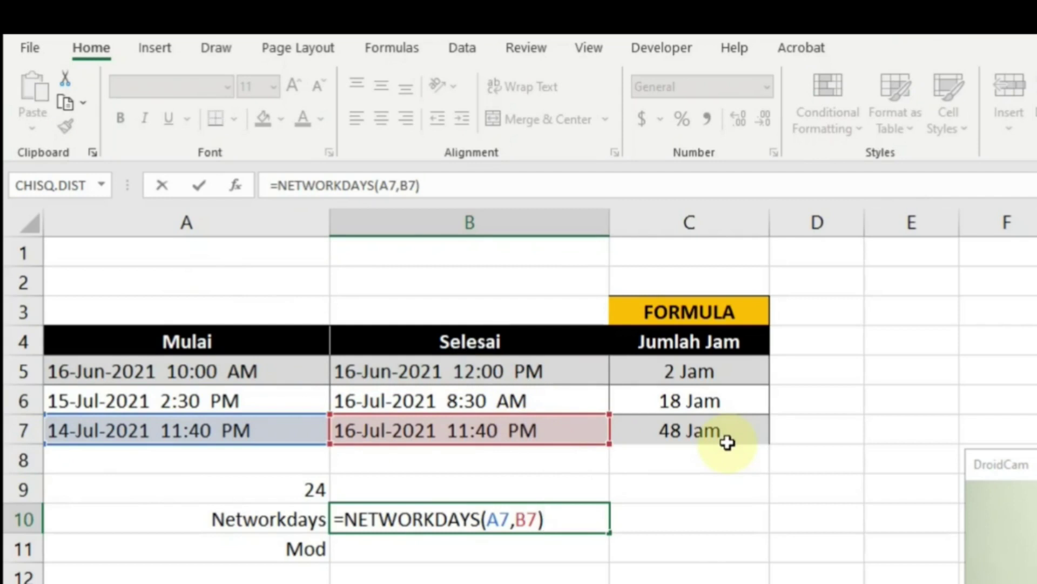
key("Return")
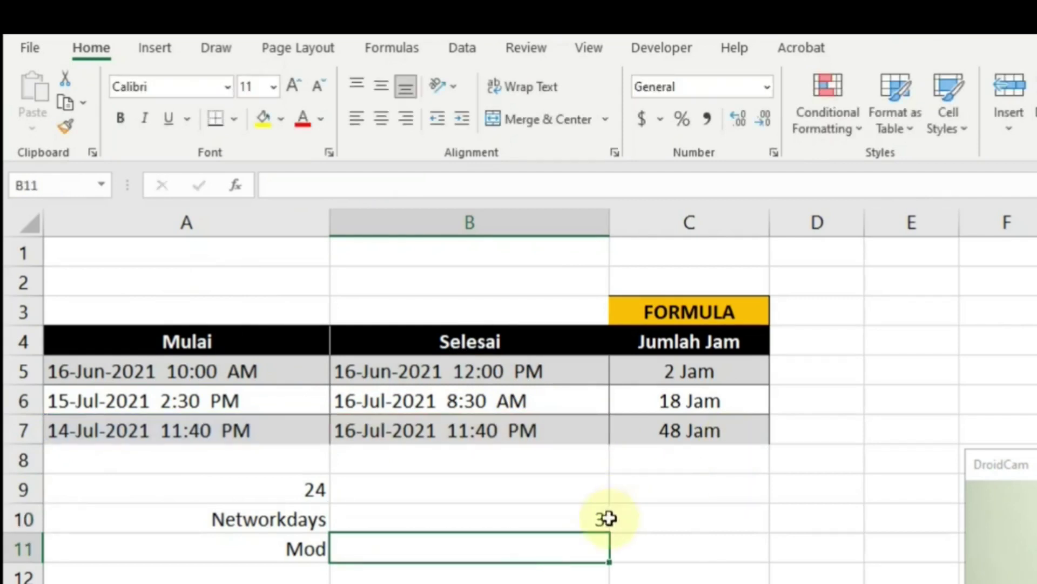
left_click(587, 524)
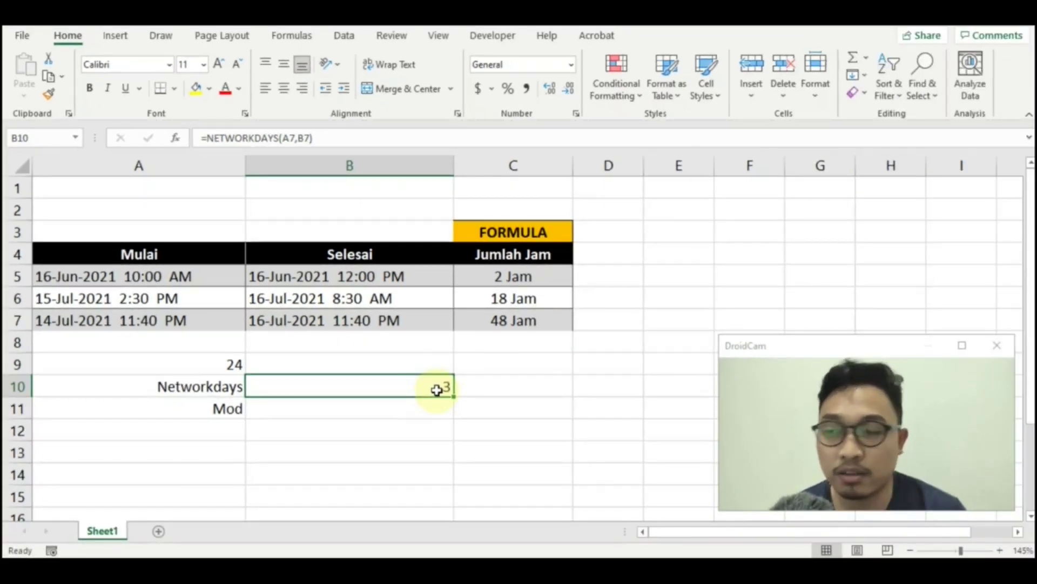
left_click(395, 432)
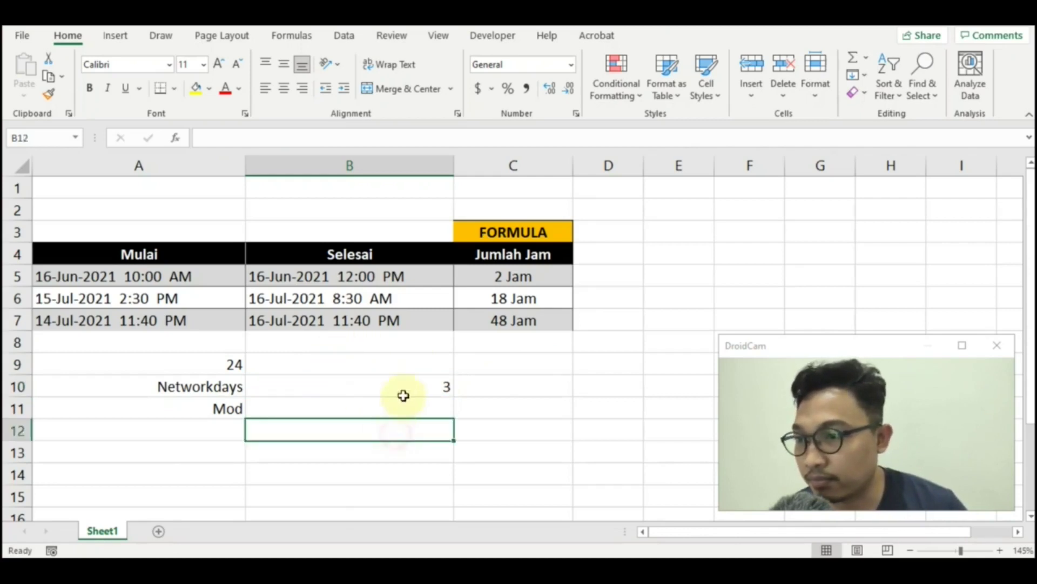
left_click(407, 381)
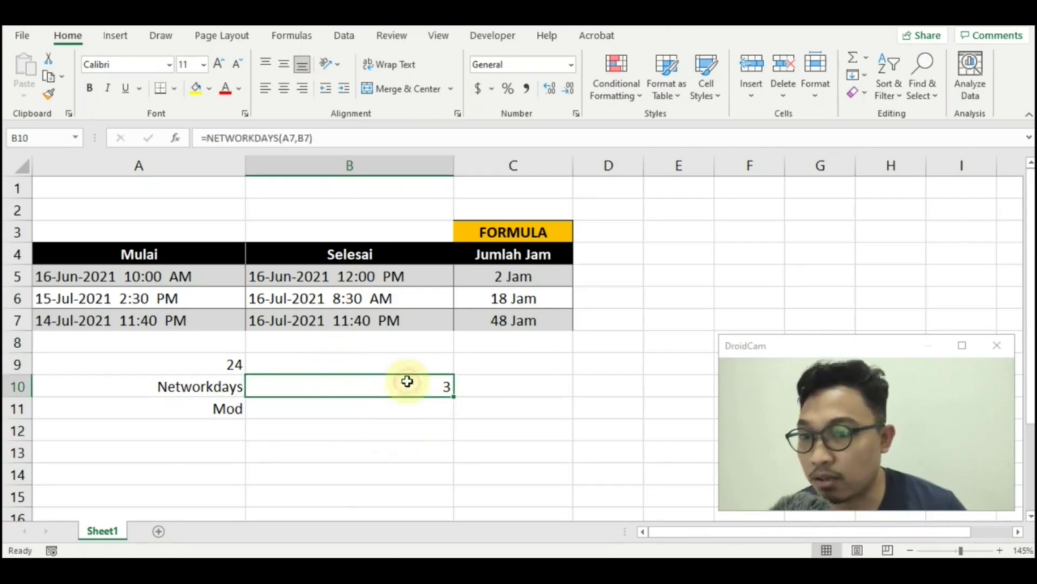
left_click(408, 412)
left_click(216, 409)
Enter the example formula =MOD(5,2) in B11, beside the Mod label
left_click(295, 408)
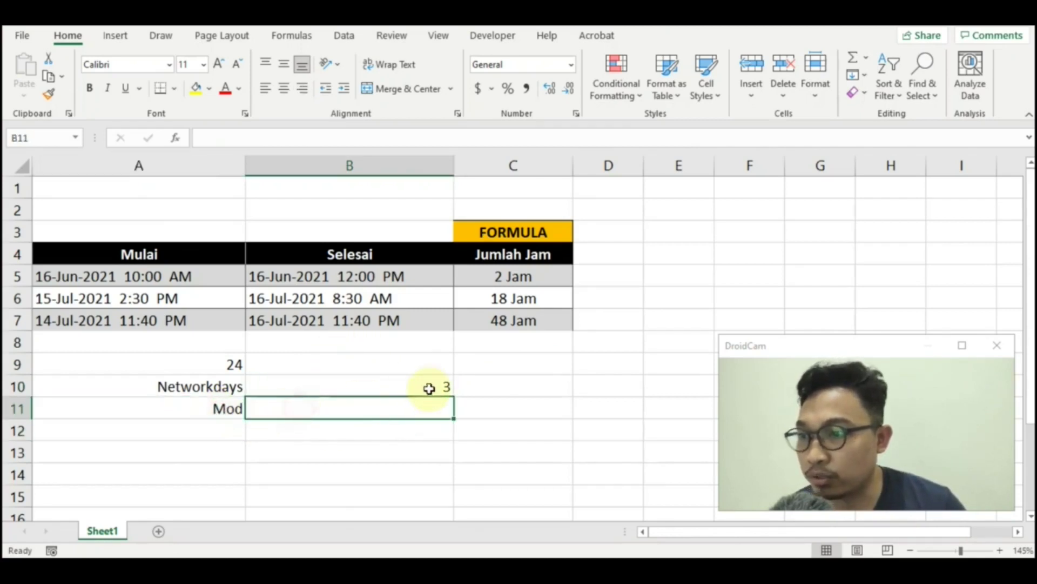
type("=mod")
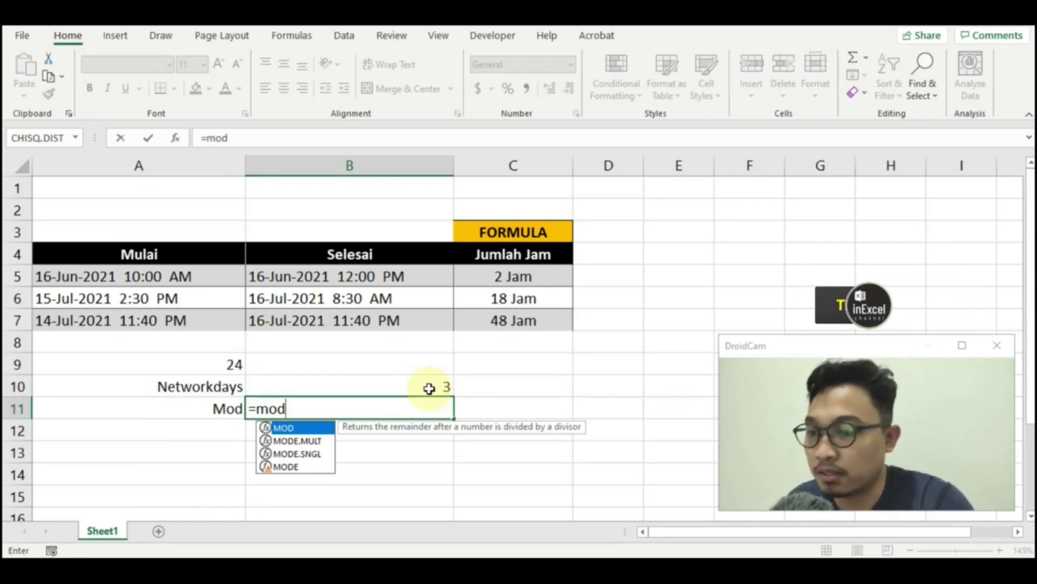
type("(5")
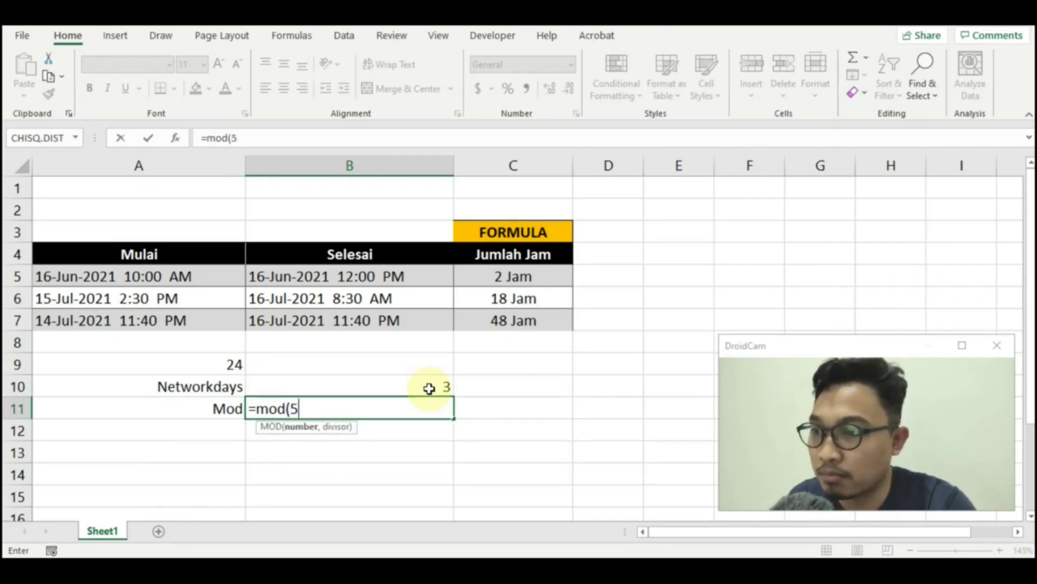
type(",")
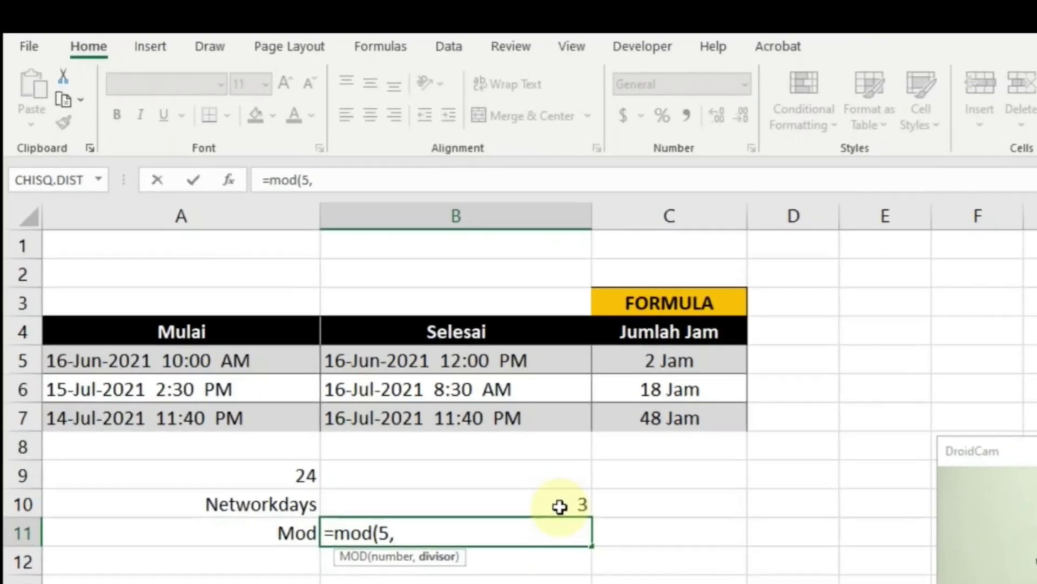
type("2)")
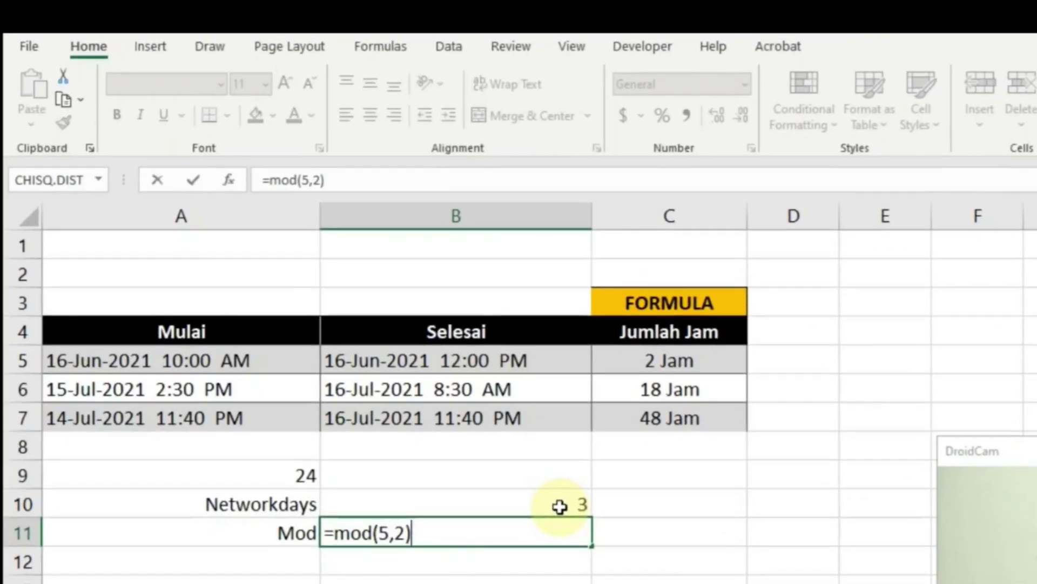
key("Return")
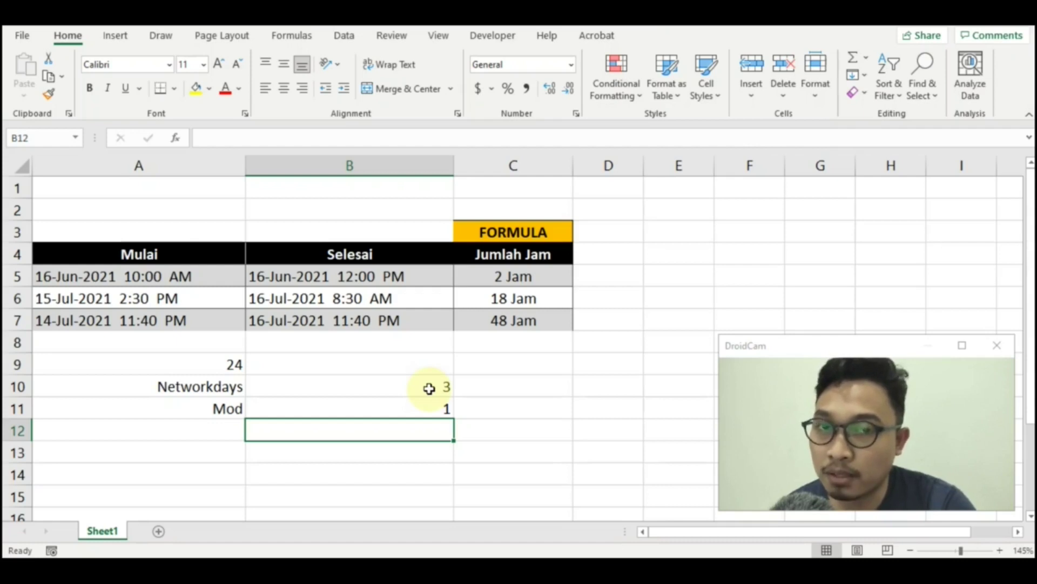
Replace the example formula in B11, beside the Mod label, with =MOD(A5,1)
key("Up")
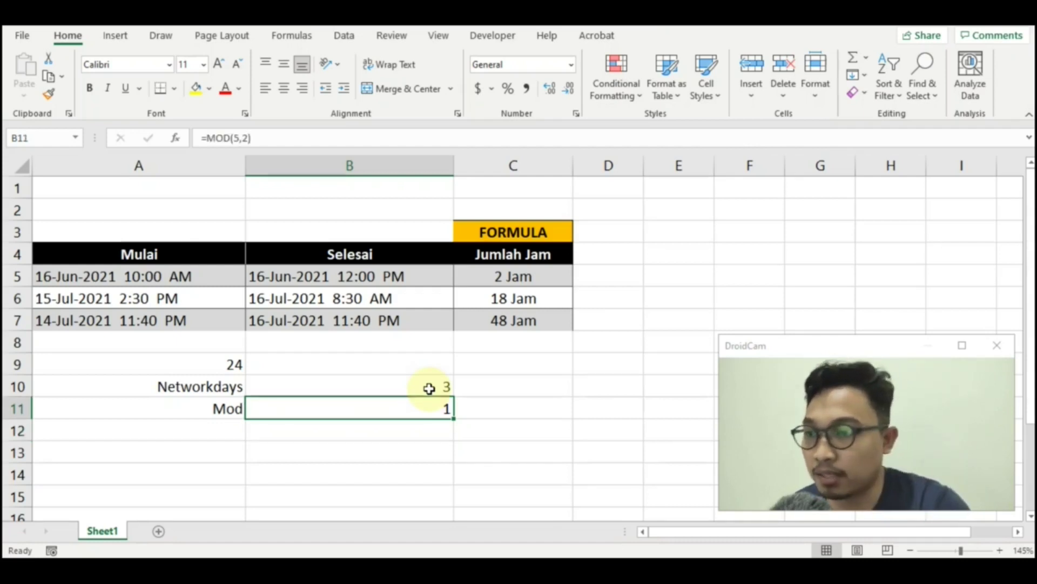
key("Left")
key("Right")
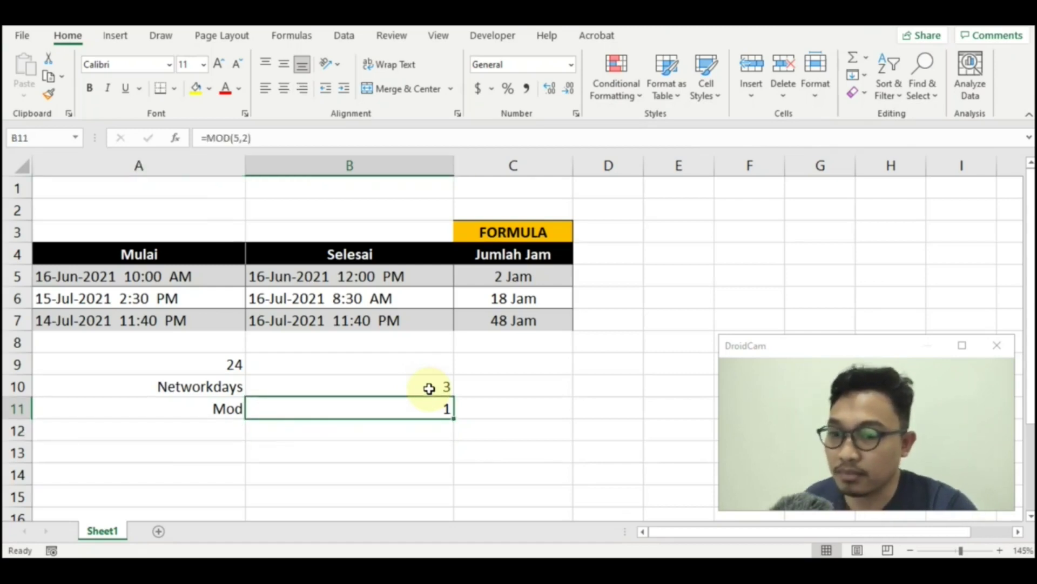
type("=mod(")
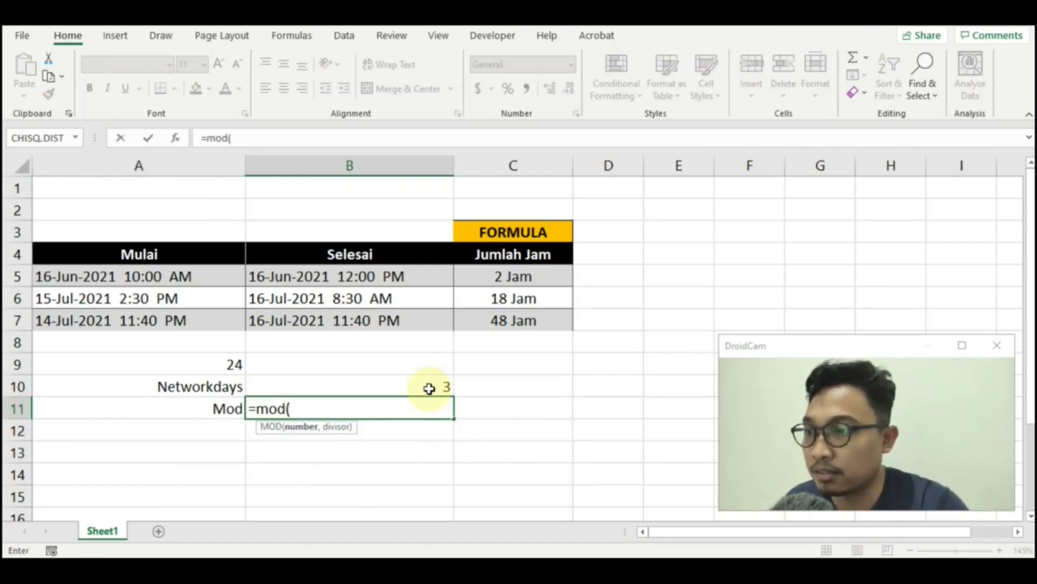
left_click(105, 276)
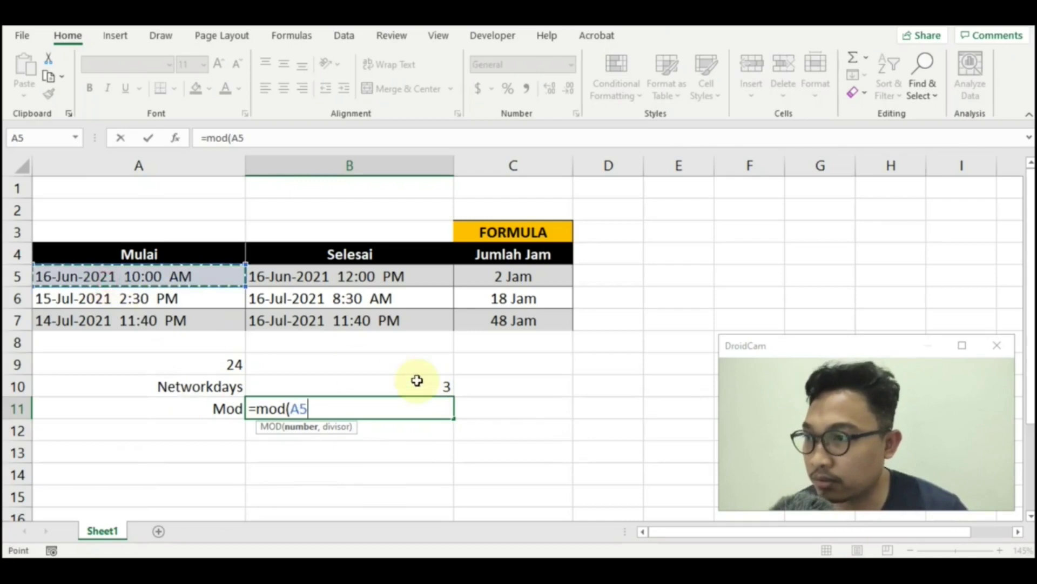
type(",")
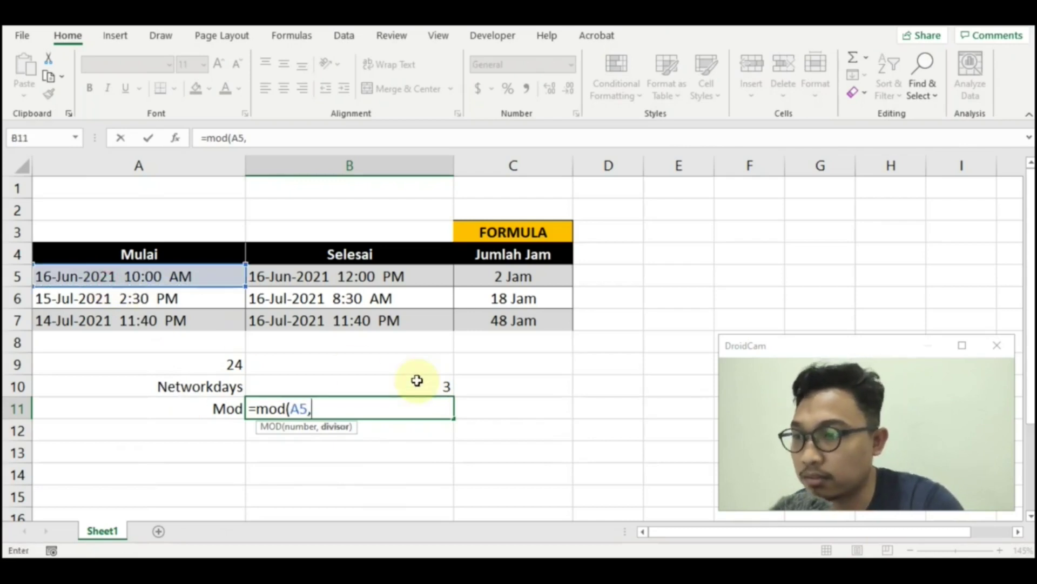
type("1)")
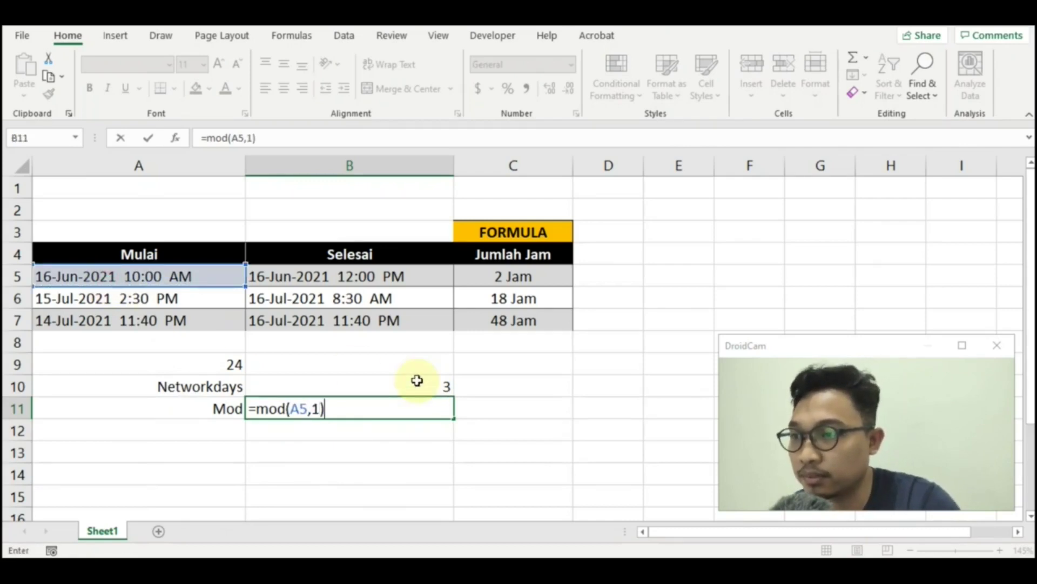
key("Return")
key("Up")
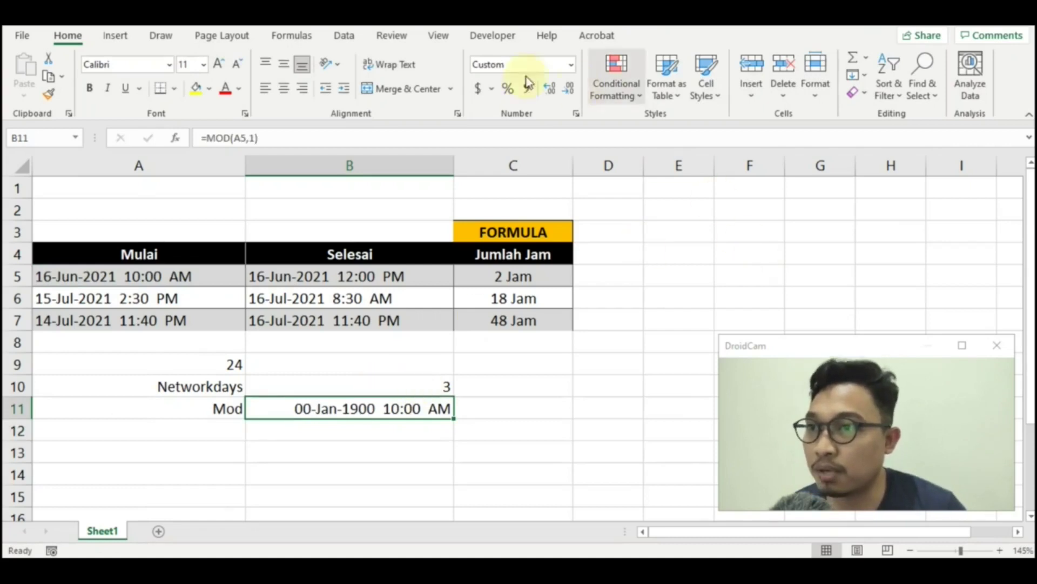
Apply the General number format to the Mod result in B11
left_click(571, 64)
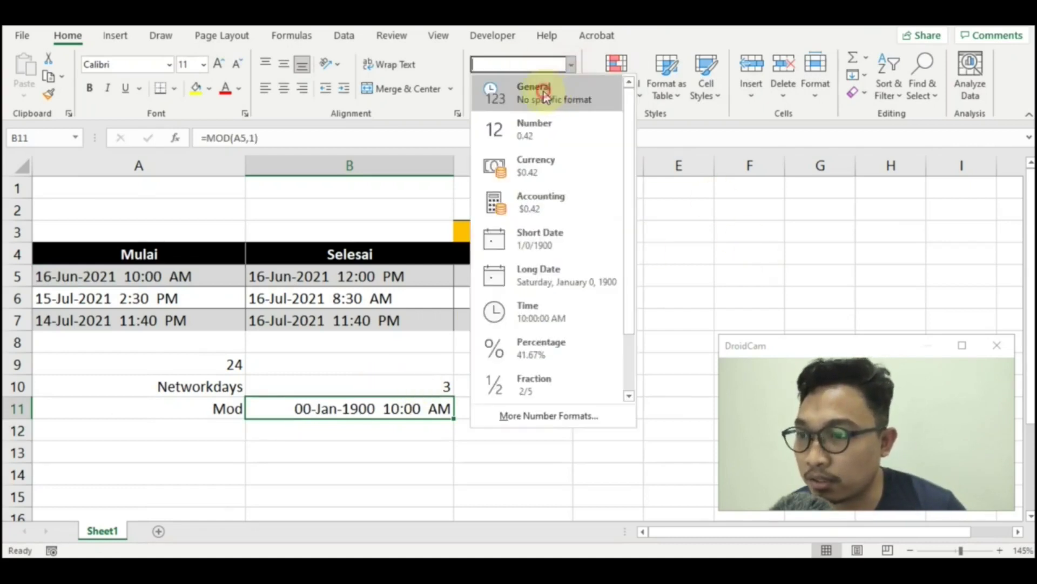
left_click(542, 91)
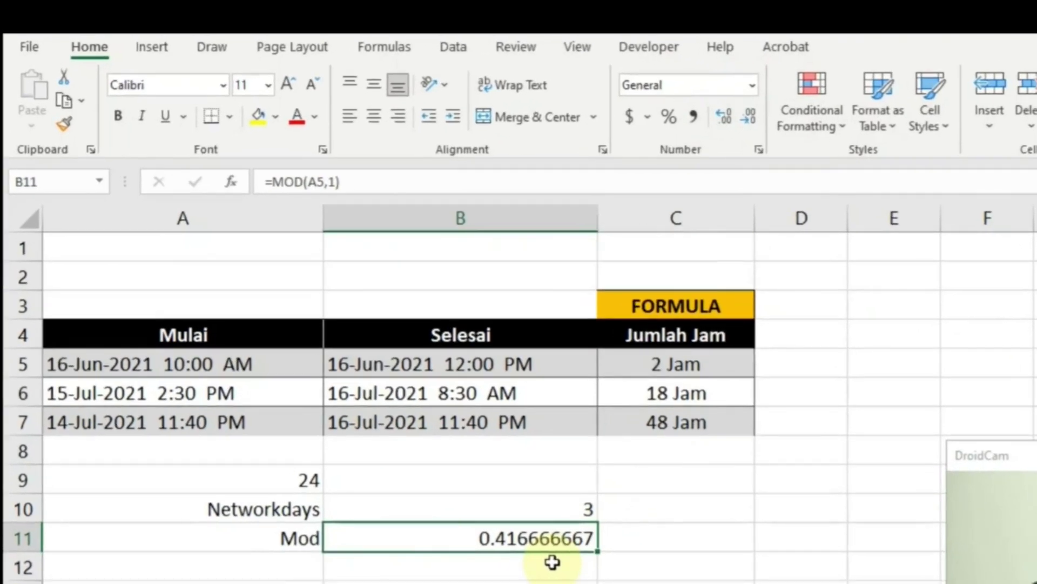
left_click(539, 572)
left_click(493, 537)
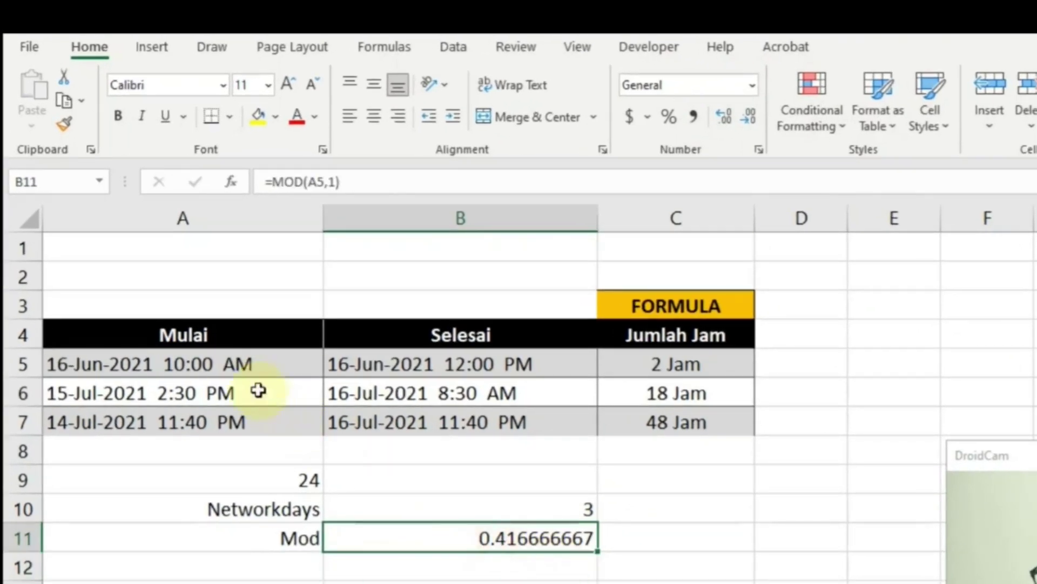
Apply the General number format to the start date-time in A5 and return to the Mod result in B11 for comparison
left_click(239, 366)
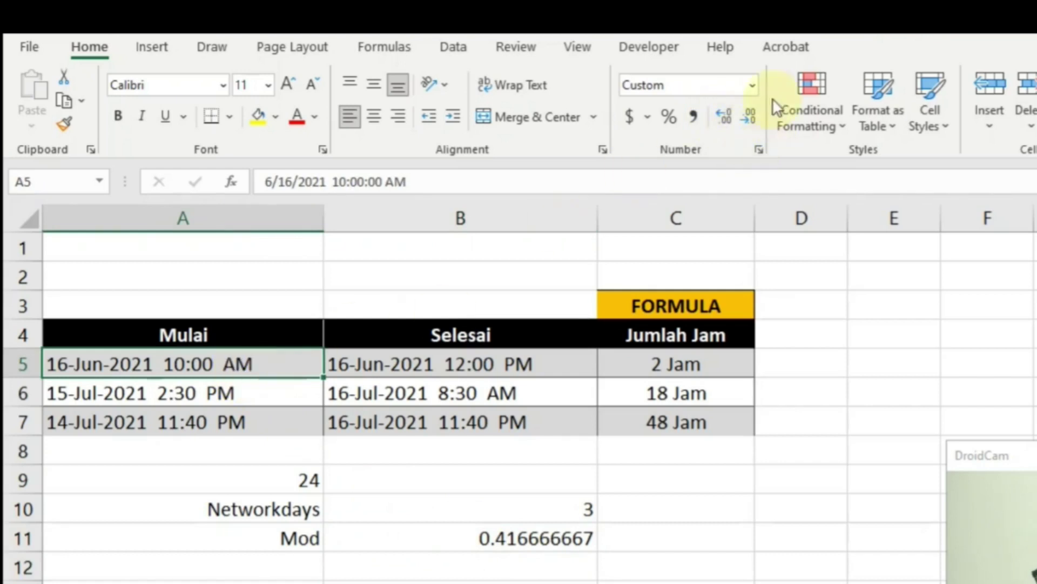
left_click(752, 85)
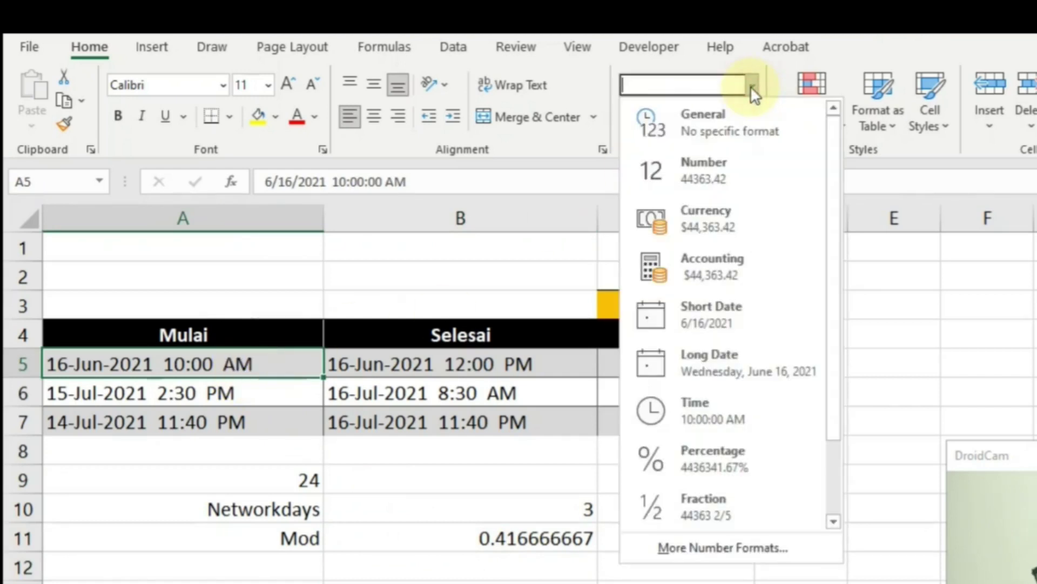
left_click(732, 124)
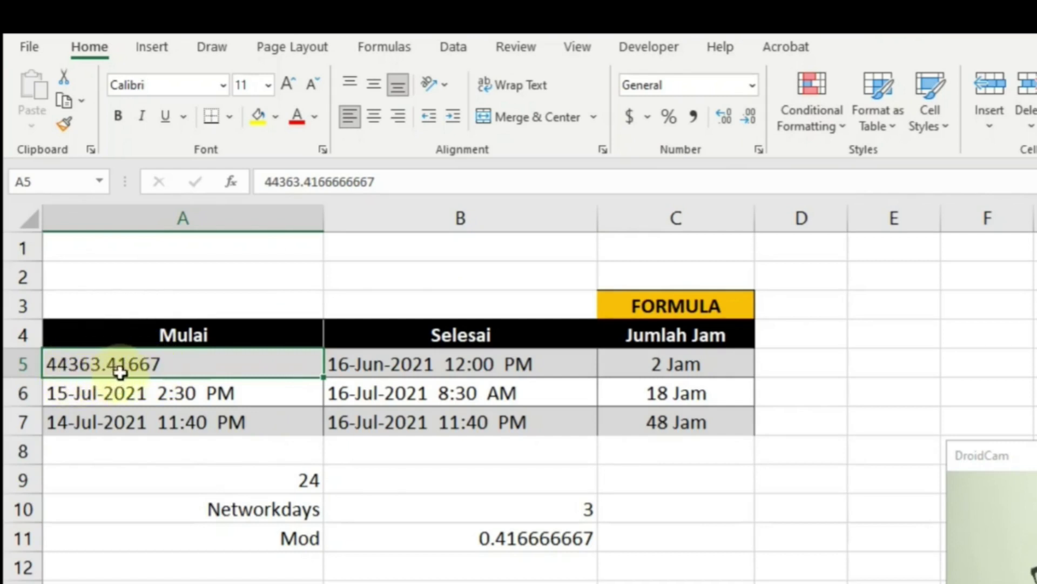
left_click(516, 541)
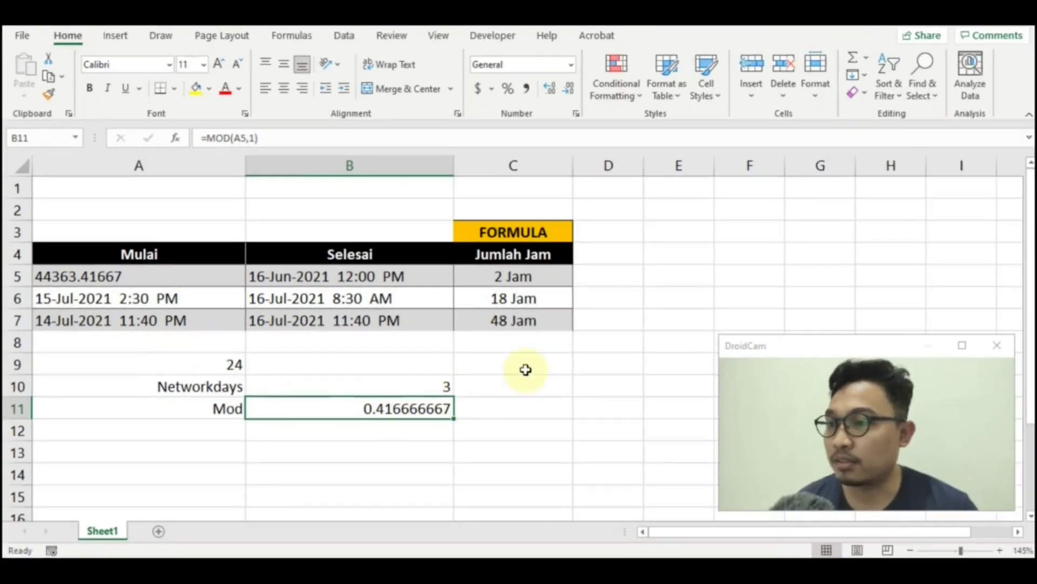
Start Evaluate Formula on the Jumlah Jam formula in C5 and arrange the dialog and webcam window clear of the table's date rows
left_click(676, 567)
left_click(712, 364)
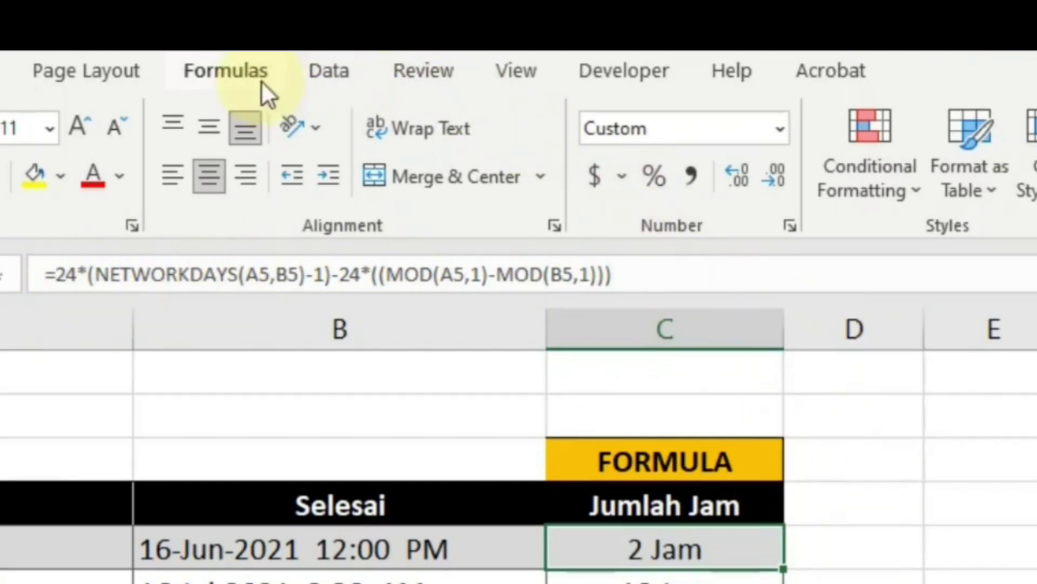
left_click(251, 69)
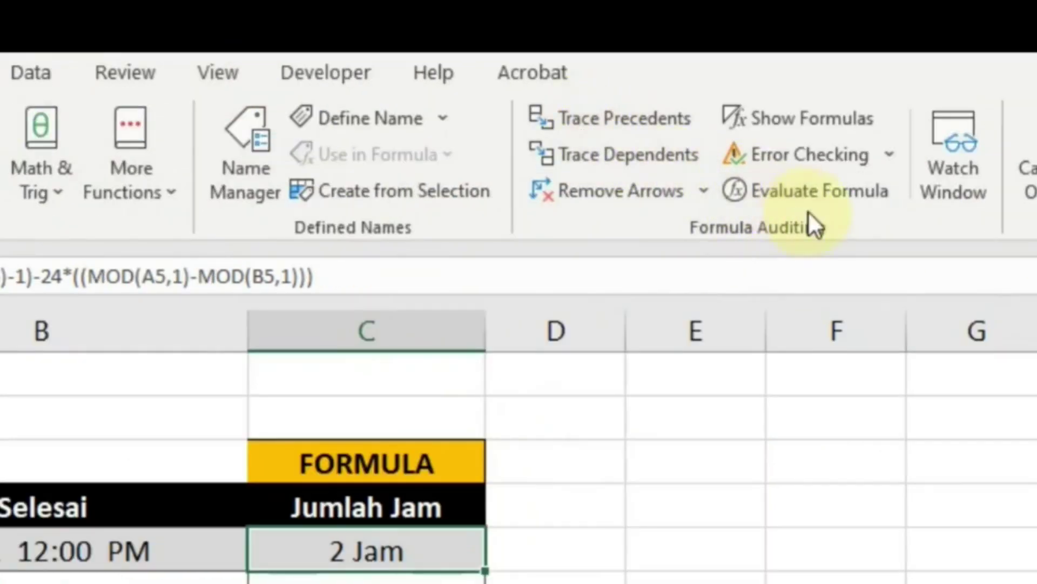
left_click(808, 195)
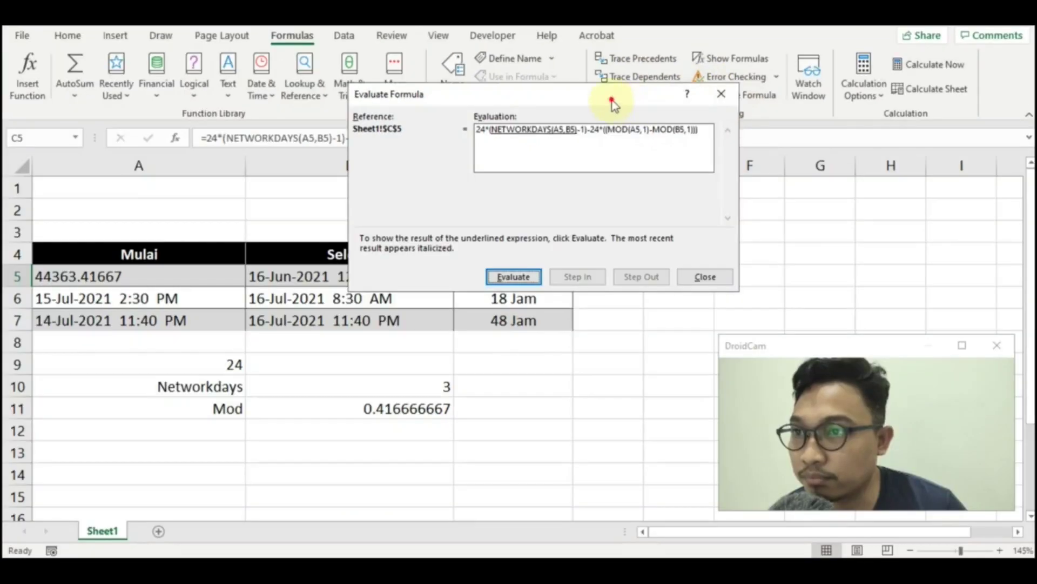
left_click_drag(608, 105, 832, 102)
left_click_drag(832, 348, 327, 350)
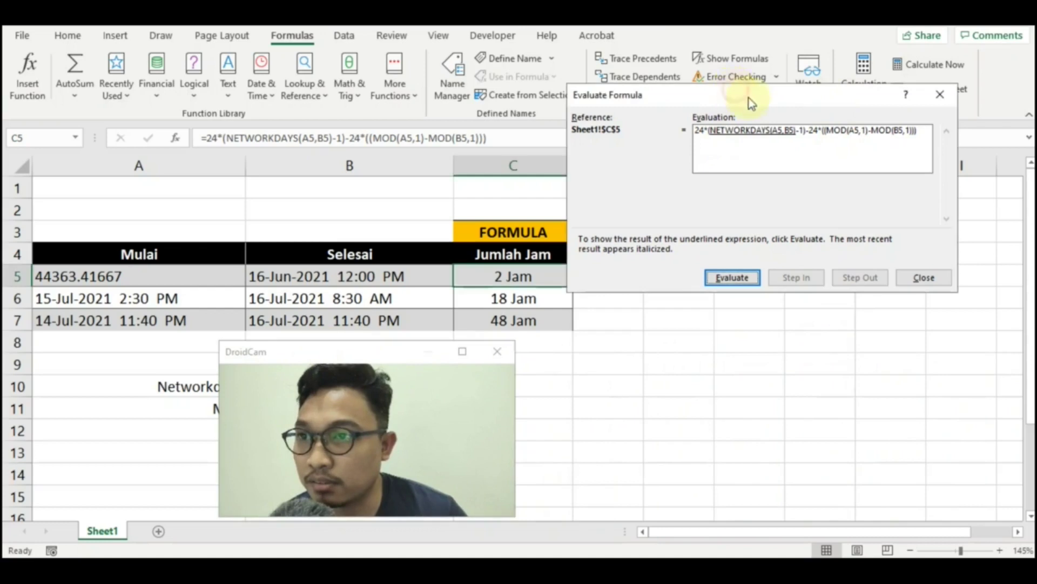
left_click_drag(736, 93, 753, 181)
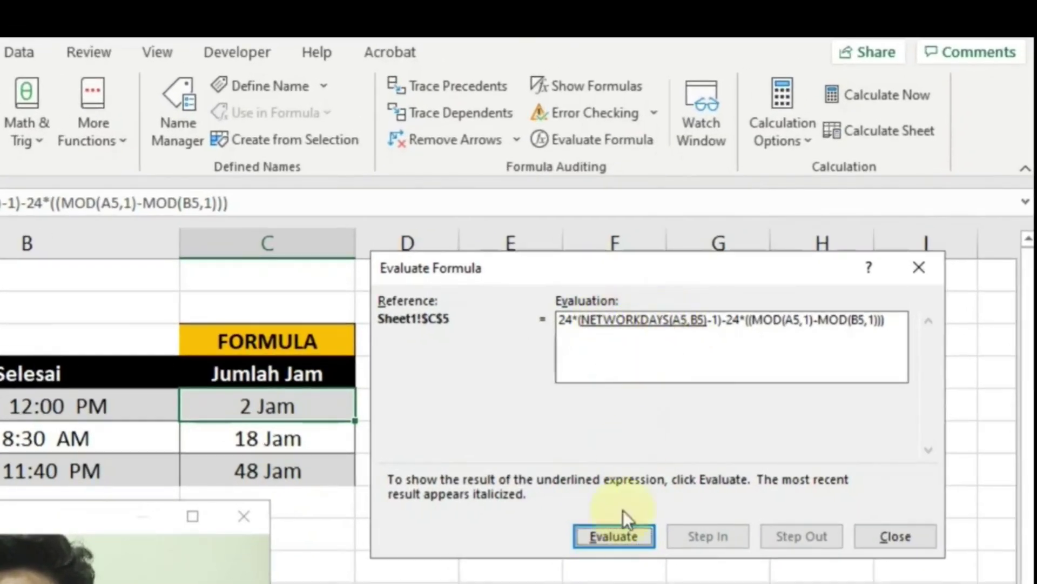
Evaluate the 24*(NETWORKDAYS(A5,B5)-1) part of the C5 formula one calculation at a time
left_click(617, 533)
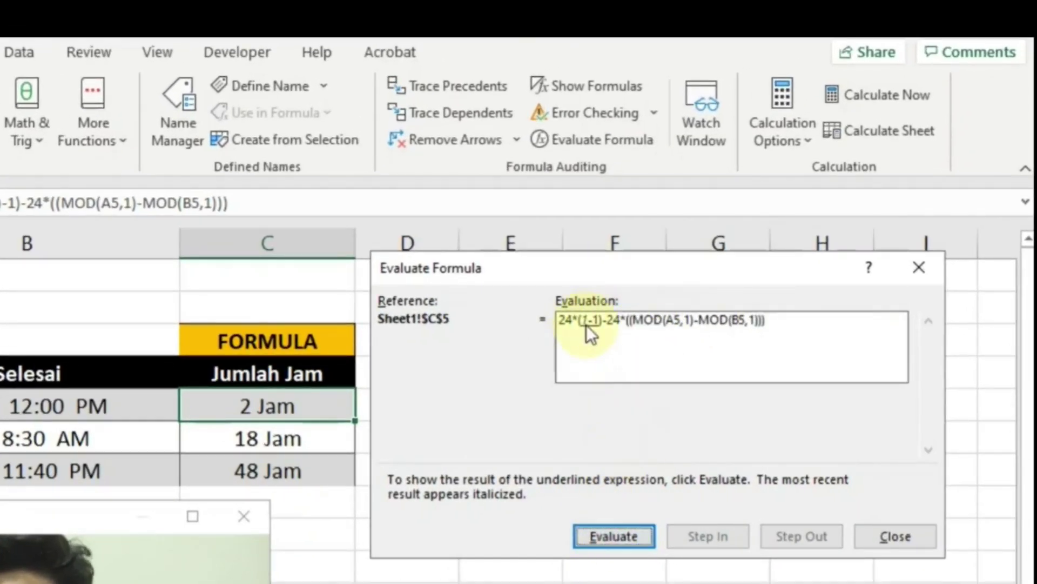
left_click(631, 537)
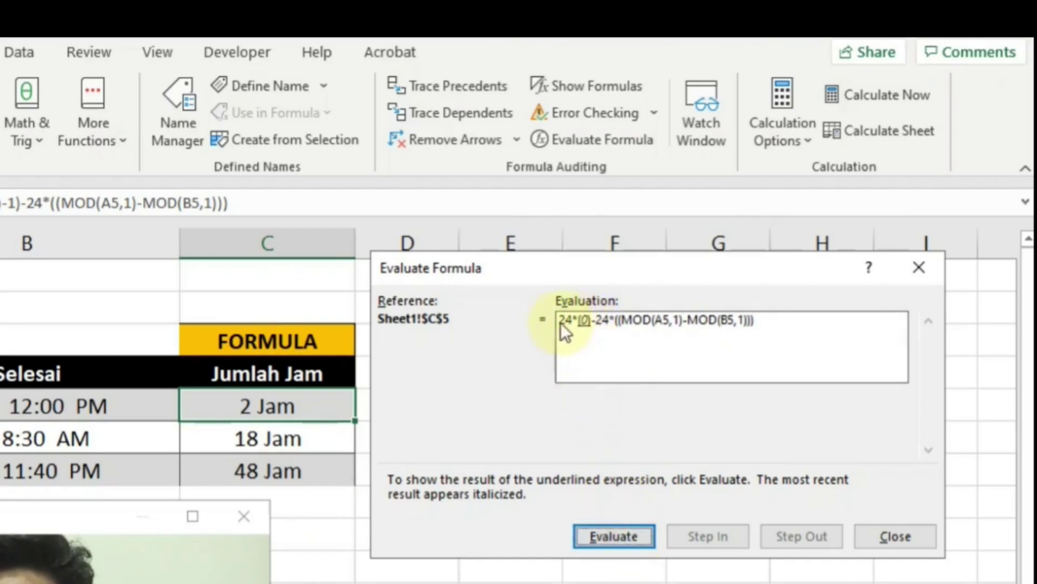
left_click(622, 541)
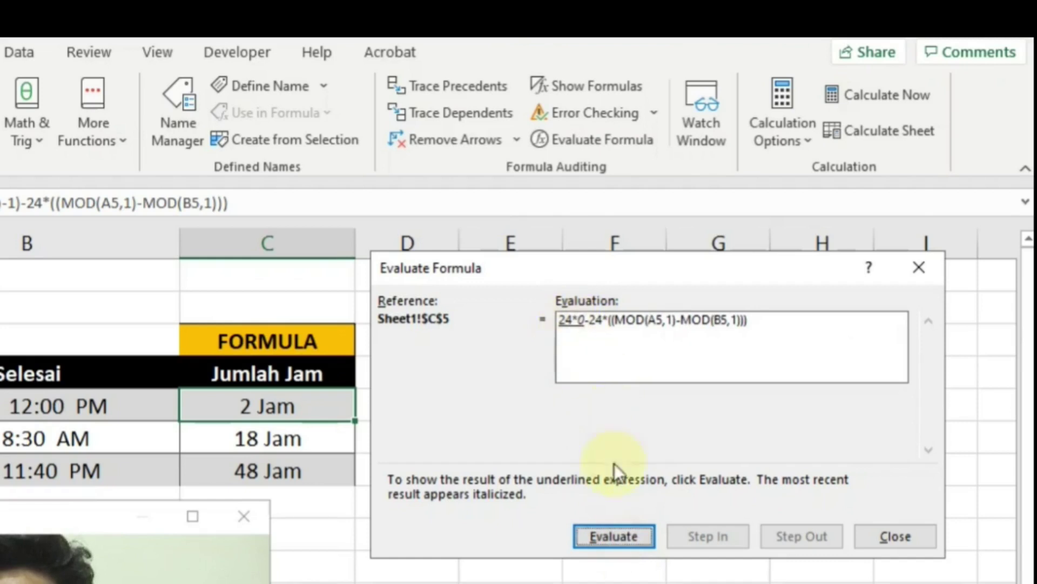
left_click(610, 536)
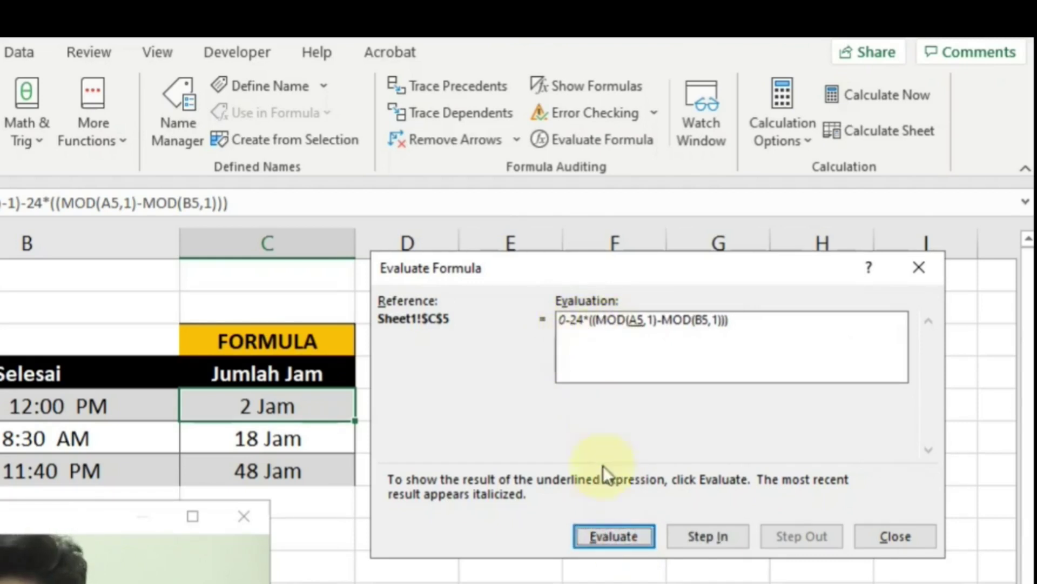
Evaluate the MOD(A5,1) and MOD(B5,1) terms of the C5 formula one after the other
left_click(619, 538)
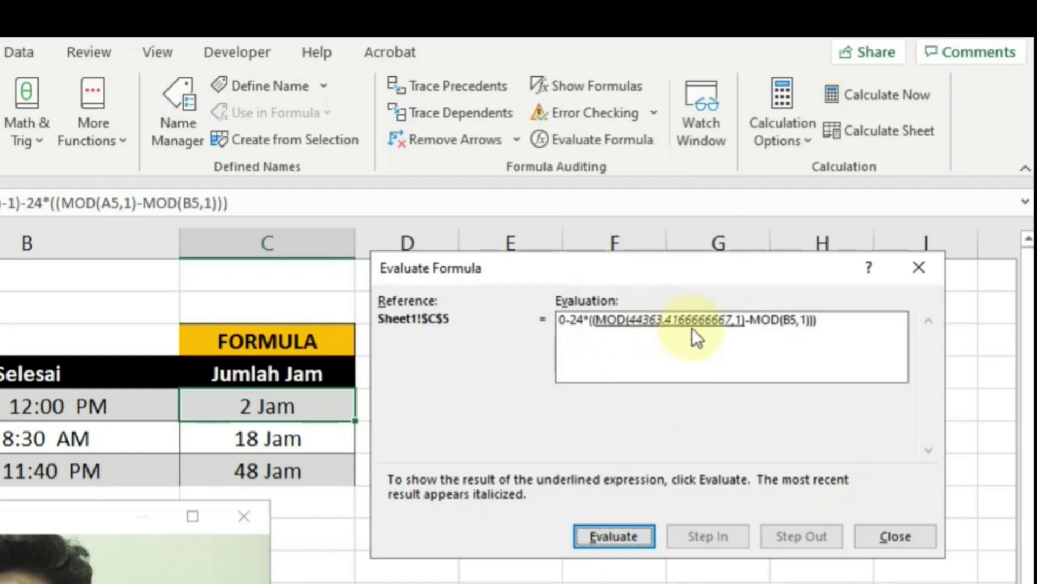
left_click(625, 539)
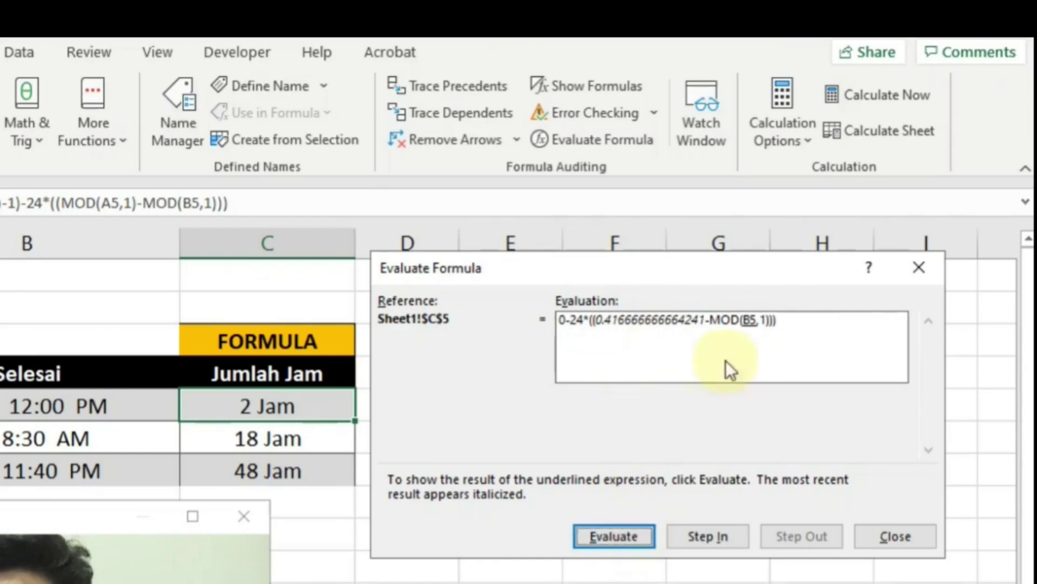
left_click(637, 534)
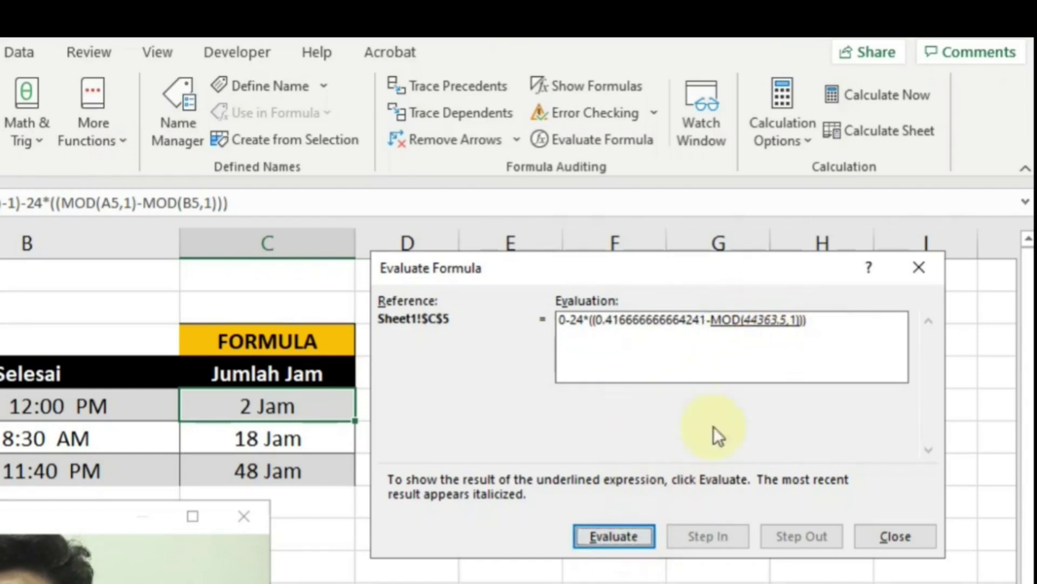
left_click(631, 534)
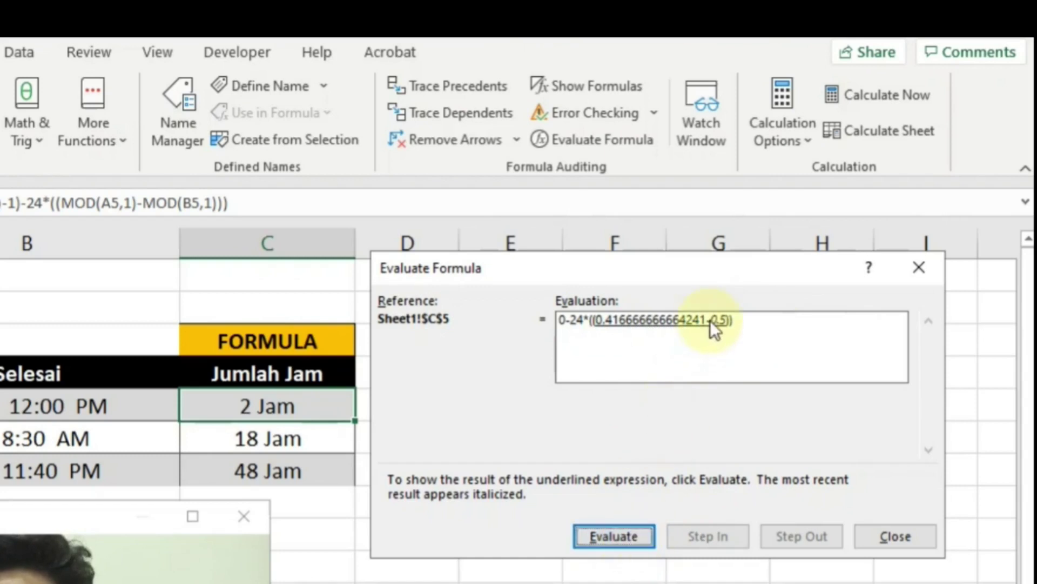
Evaluate the remaining subtraction and multiplication by 24 through to the final result, and close the formula evaluation
left_click(638, 534)
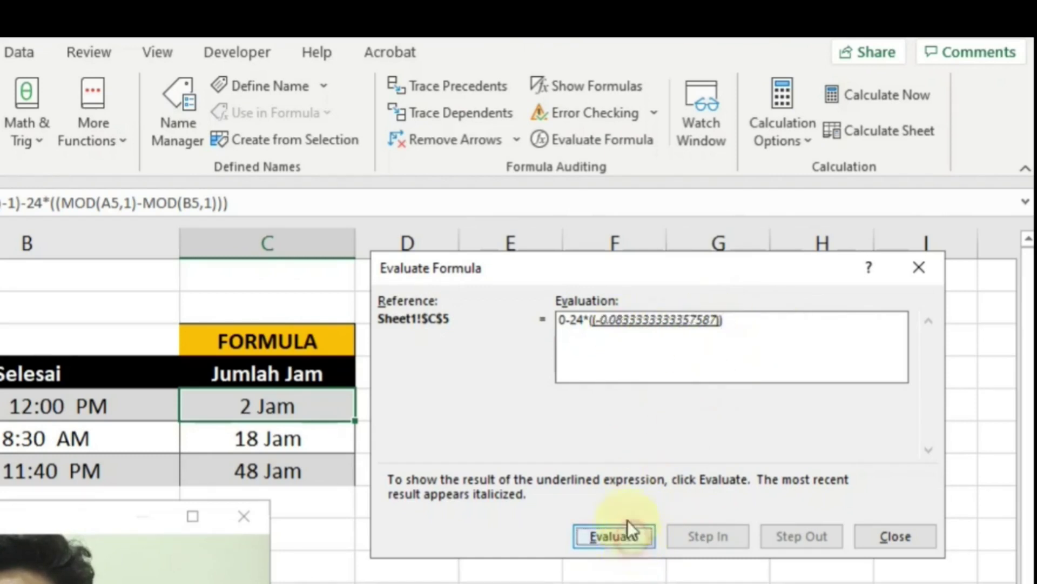
left_click(628, 536)
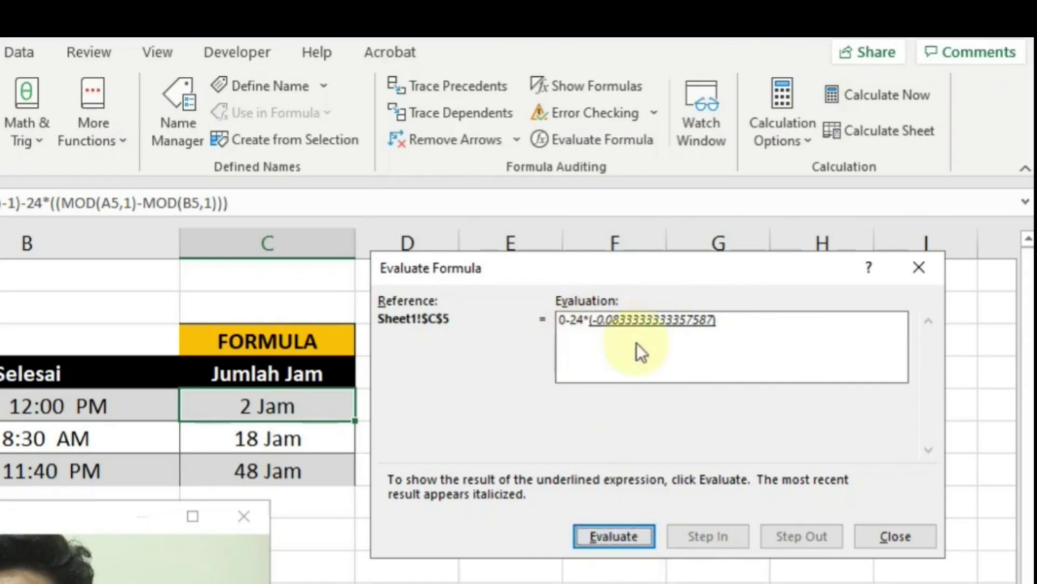
left_click(618, 534)
left_click(618, 536)
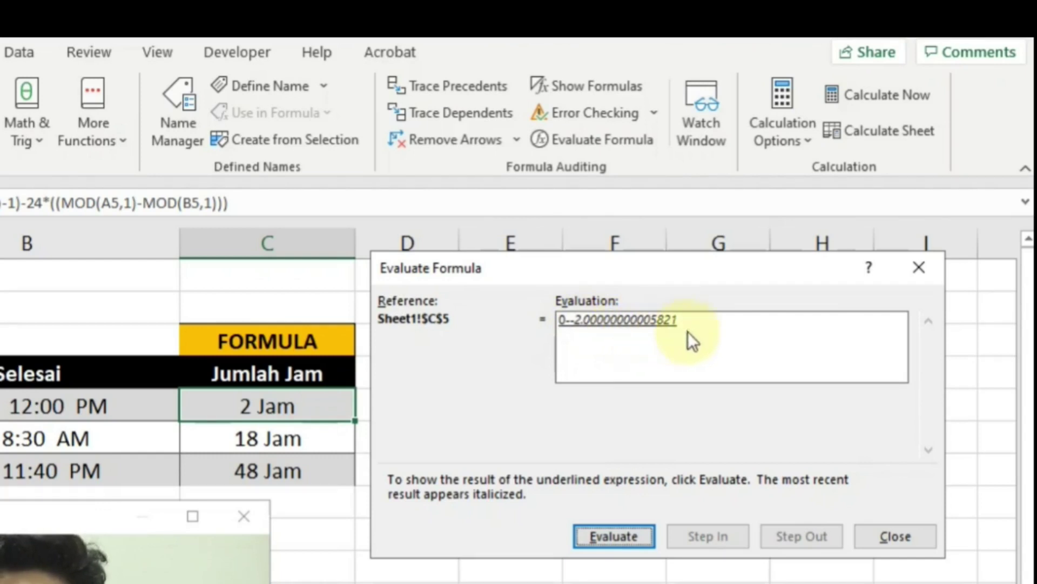
left_click(634, 532)
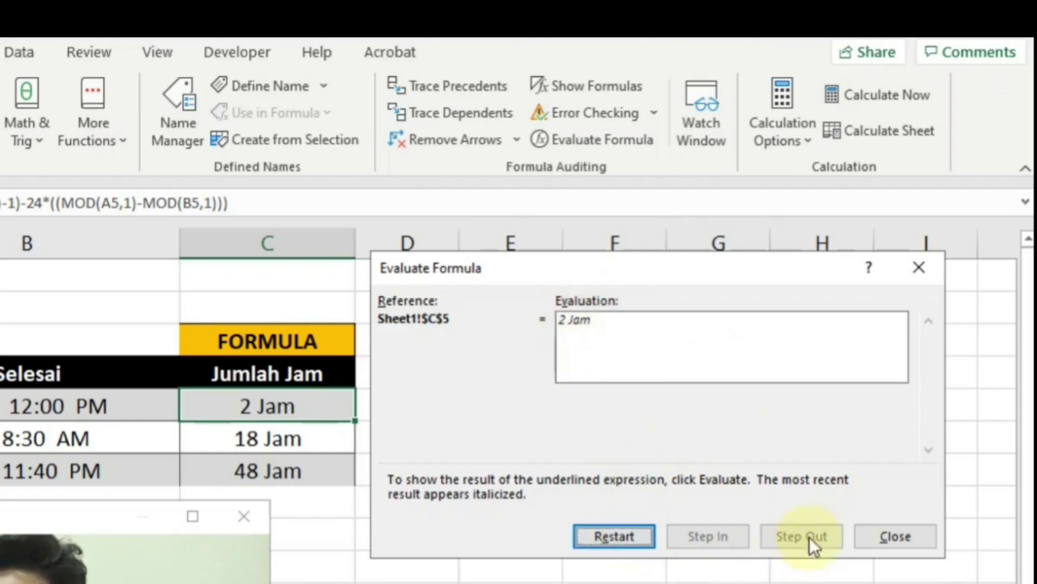
left_click(897, 537)
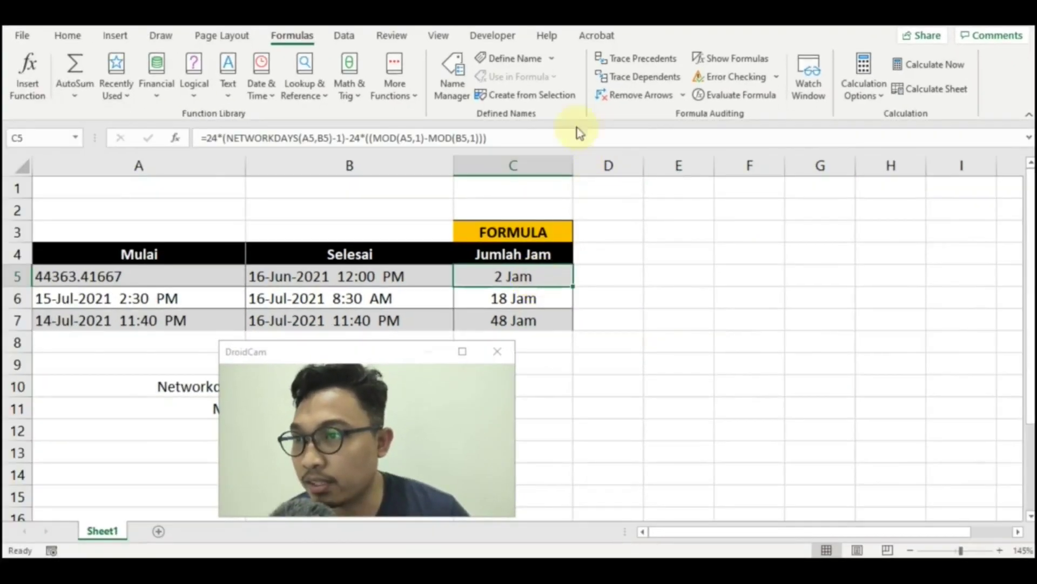
Show 15 decimal places for the hours in C5 and widen column C to fit the longer number
left_click(66, 35)
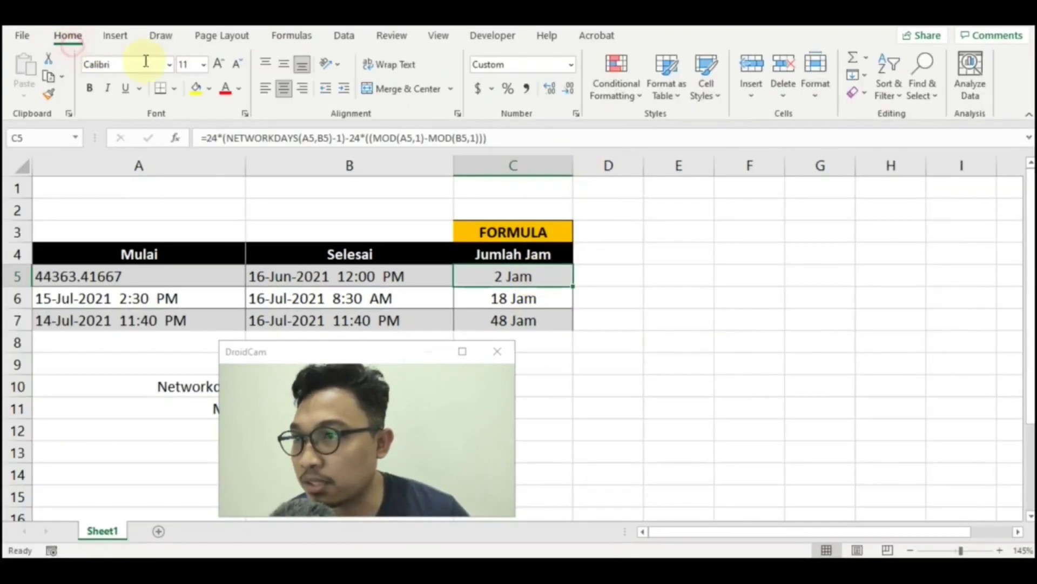
left_click(552, 92)
left_click(552, 92)
left_click(552, 91)
left_click(552, 91)
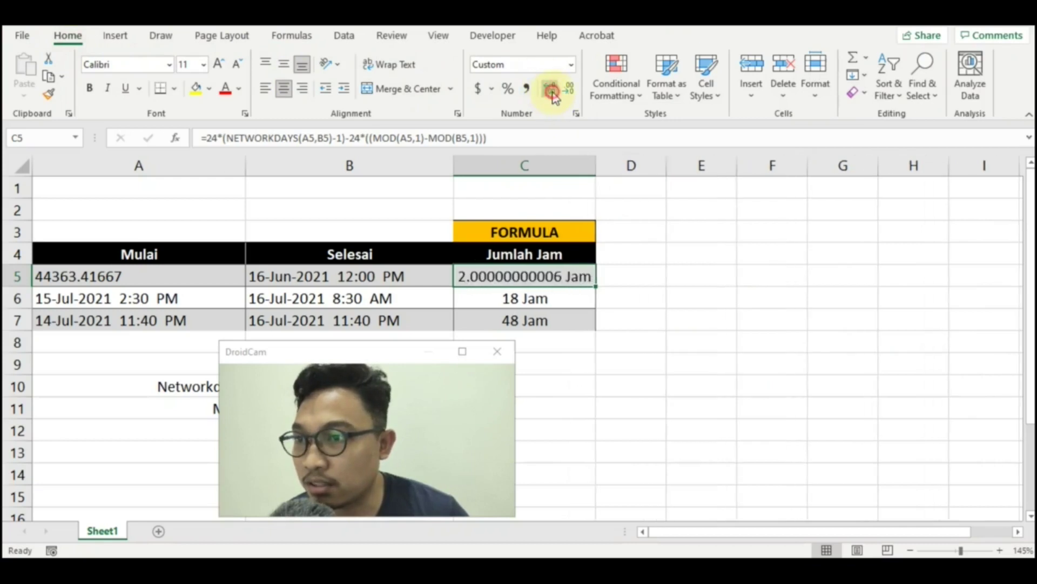
left_click(552, 92)
left_click(552, 92)
left_click_drag(621, 168, 653, 172)
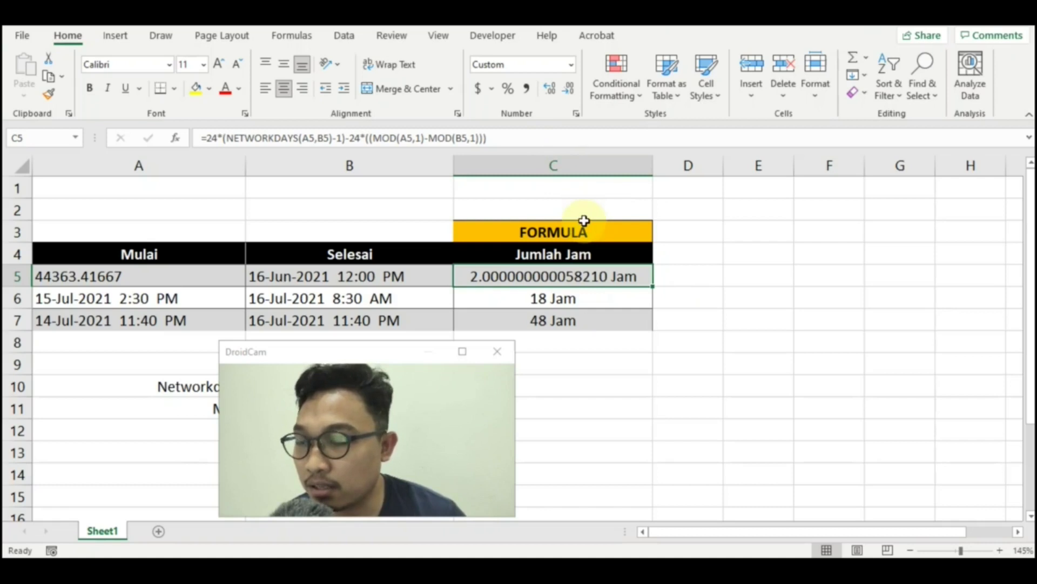
Reduce the hours in C5 to zero decimal places and deselect the cell
left_click(569, 91)
left_click(569, 91)
double_click(569, 91)
left_click(569, 91)
double_click(569, 90)
left_click(569, 91)
double_click(569, 90)
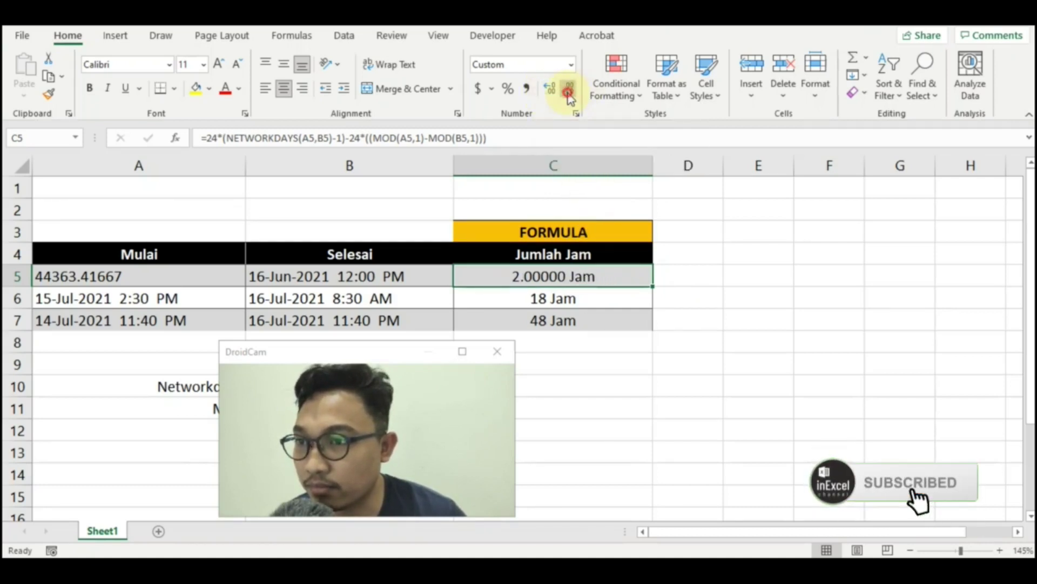
left_click(569, 91)
double_click(569, 90)
double_click(569, 91)
left_click(630, 408)
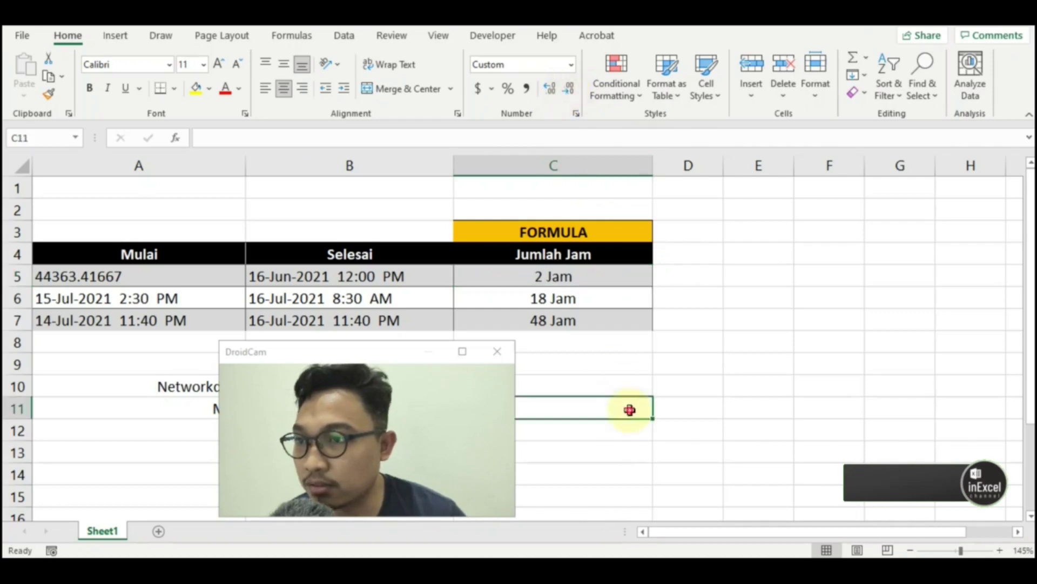
Select the Jumlah Jam results in C5:C7 and move the webcam window off the demonstration rows to the area beside the table
left_click_drag(562, 270, 562, 322)
left_click_drag(407, 363, 852, 242)
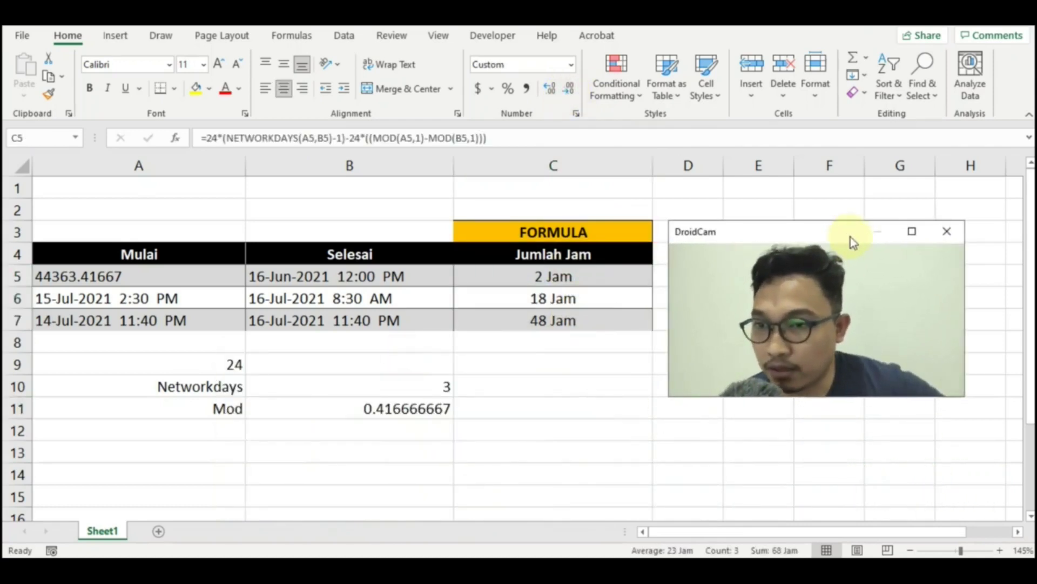